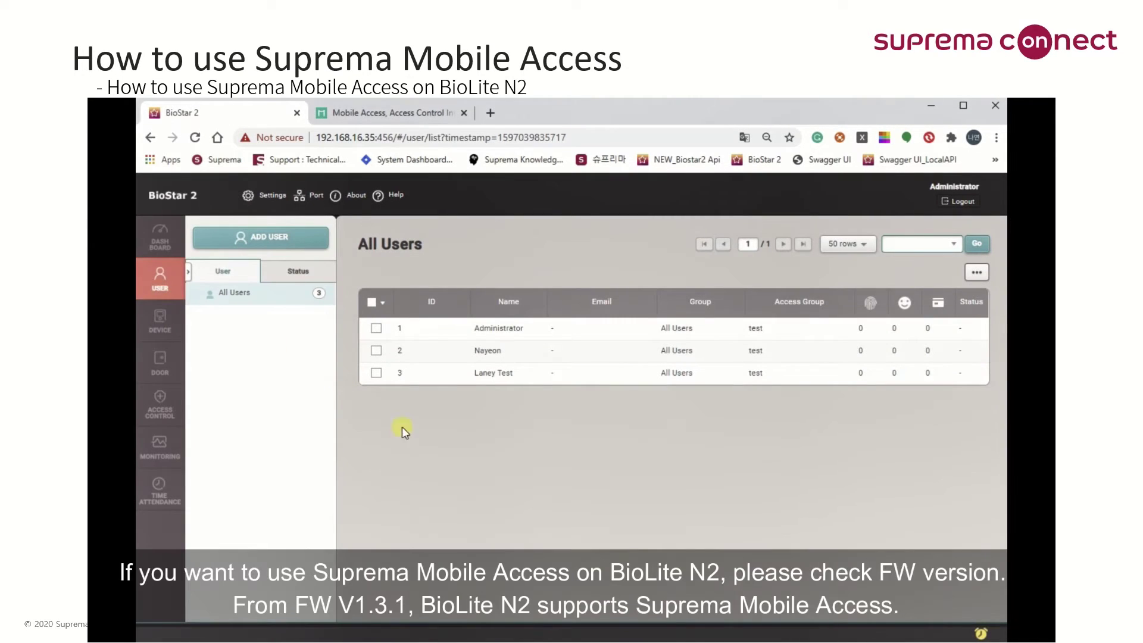
Step: Open the BioLite N2 device details and confirm its firmware version is 1.3.1
left_click(167, 317)
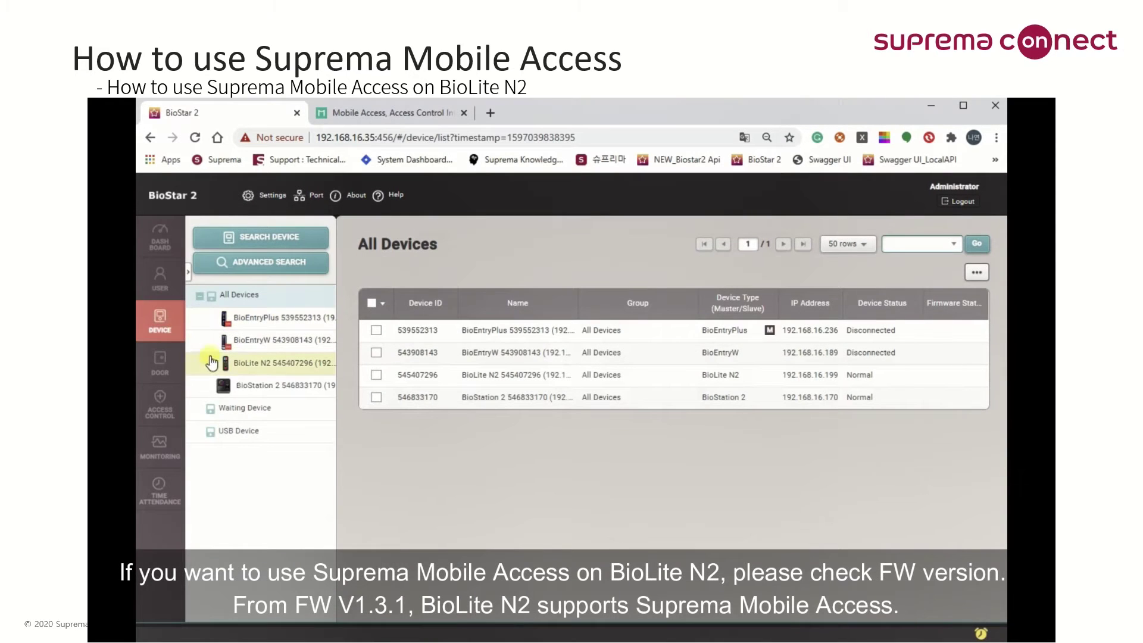
left_click(262, 363)
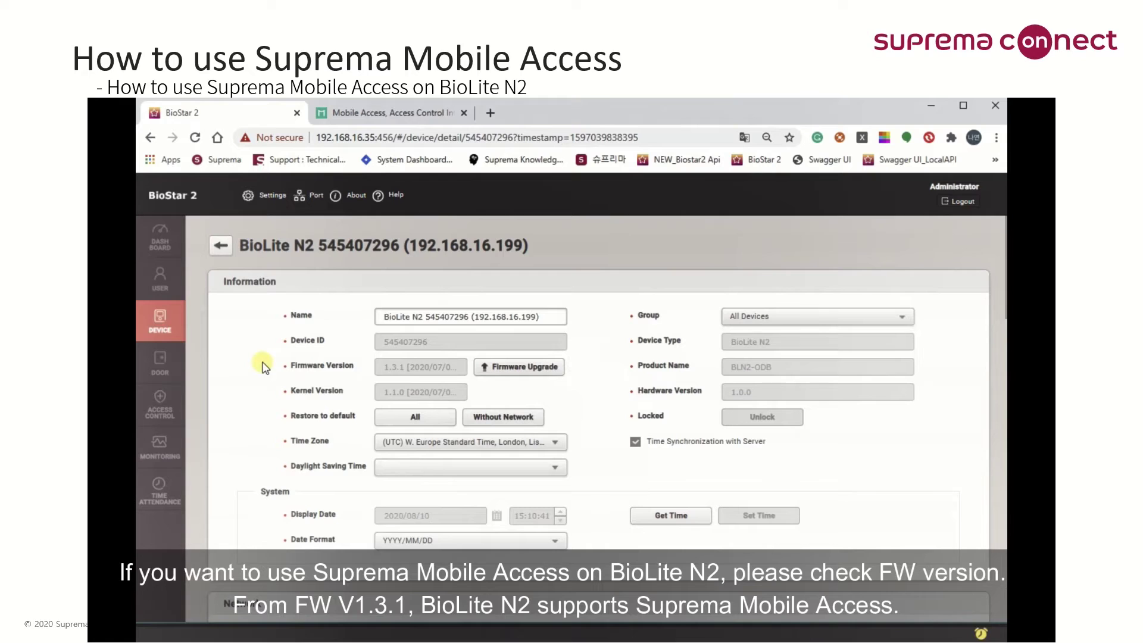
double_click(419, 317)
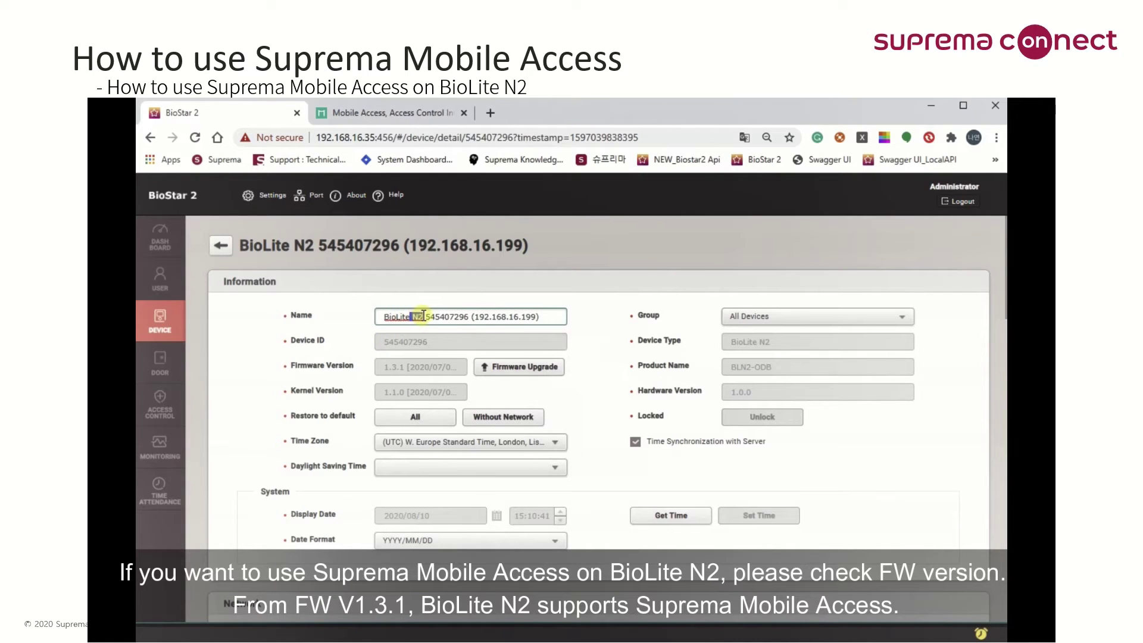
left_click(384, 368)
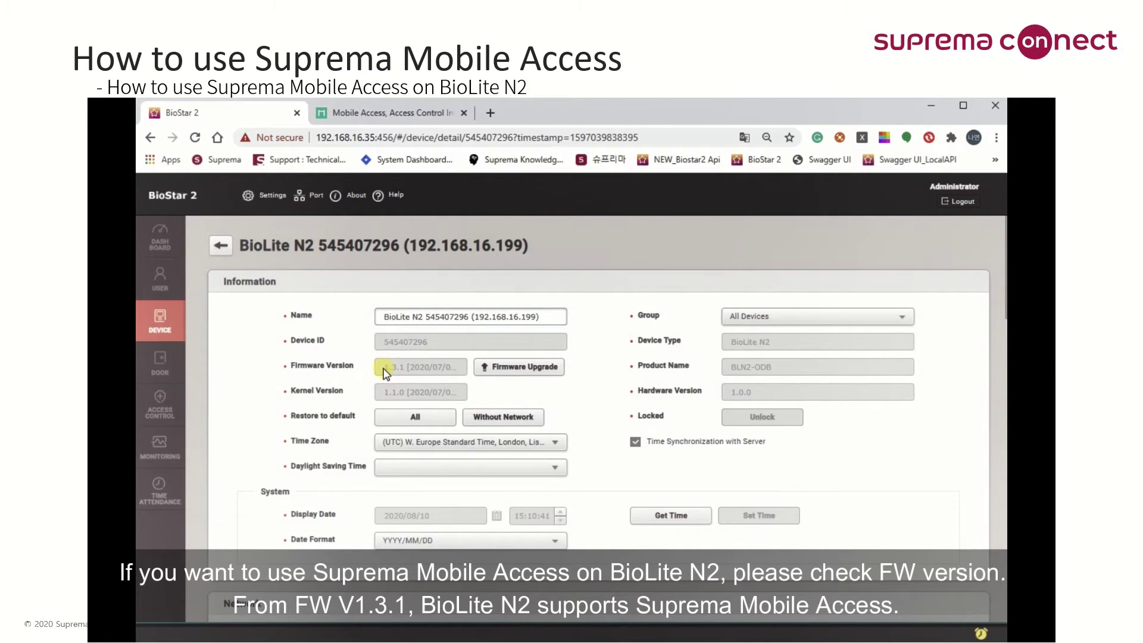
left_click_drag(387, 370, 410, 374)
Step: Check the BioStar version V2.8.3.10 under About, then go to the Mobile Access website
left_click(358, 298)
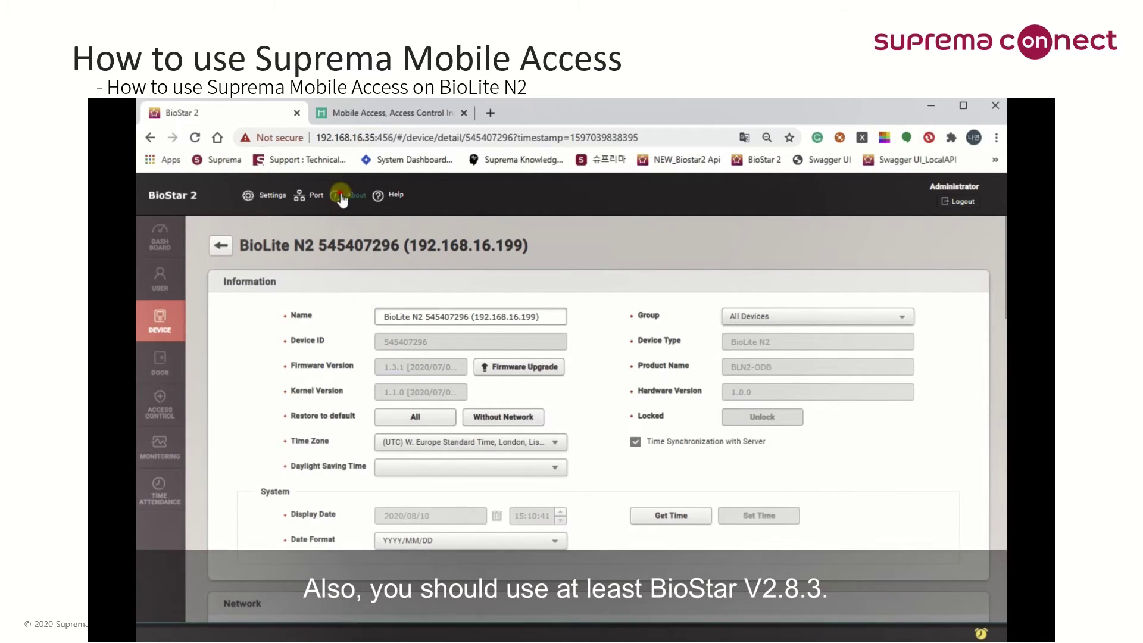
left_click(340, 192)
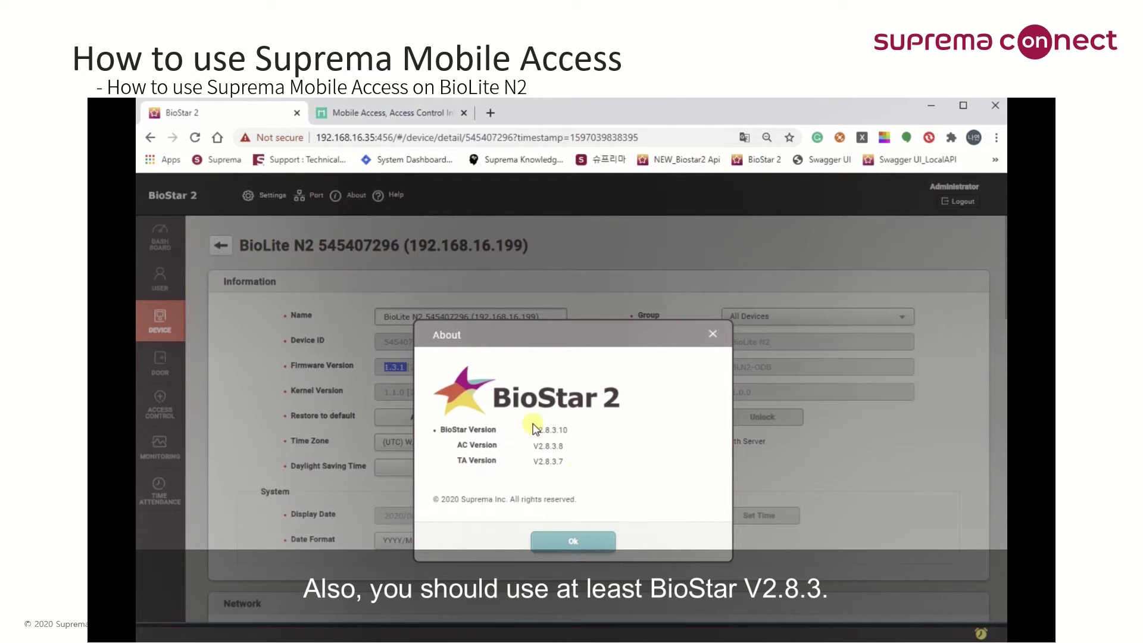
left_click(596, 533)
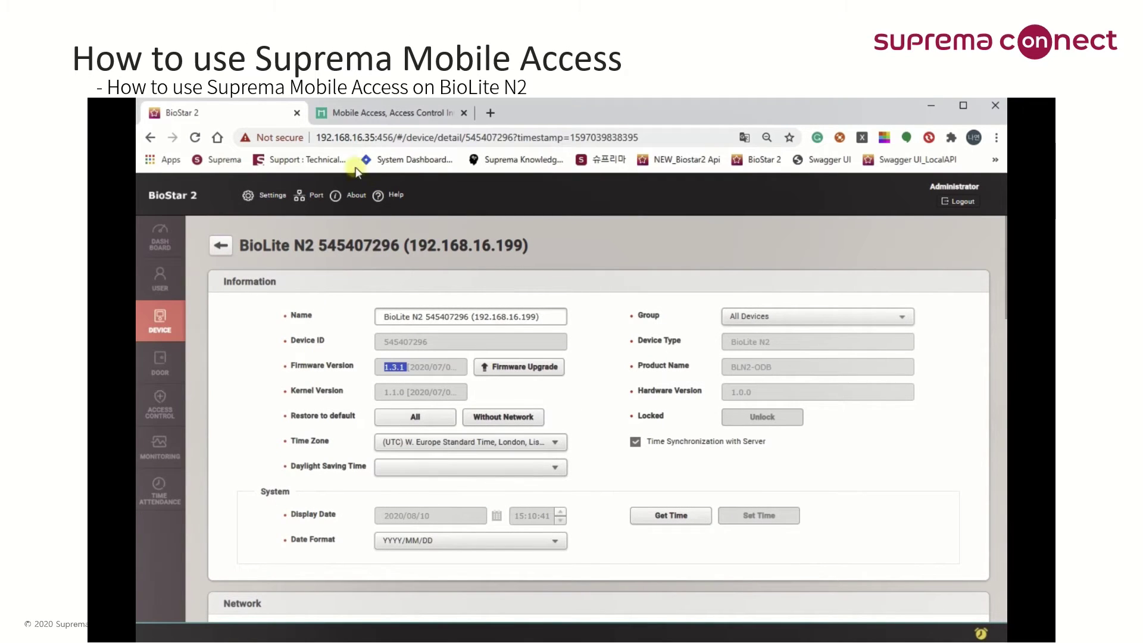
left_click(378, 117)
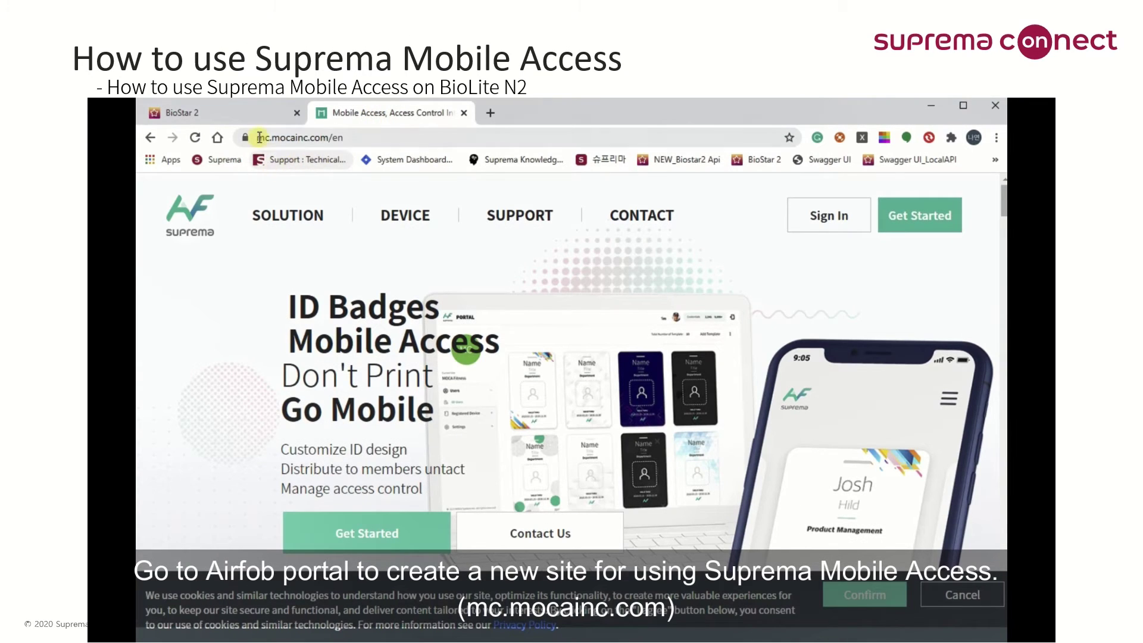
Step: Sign in to Airfob Portal with the saved credentials and postpone the expired-password change
left_click_drag(257, 137, 312, 135)
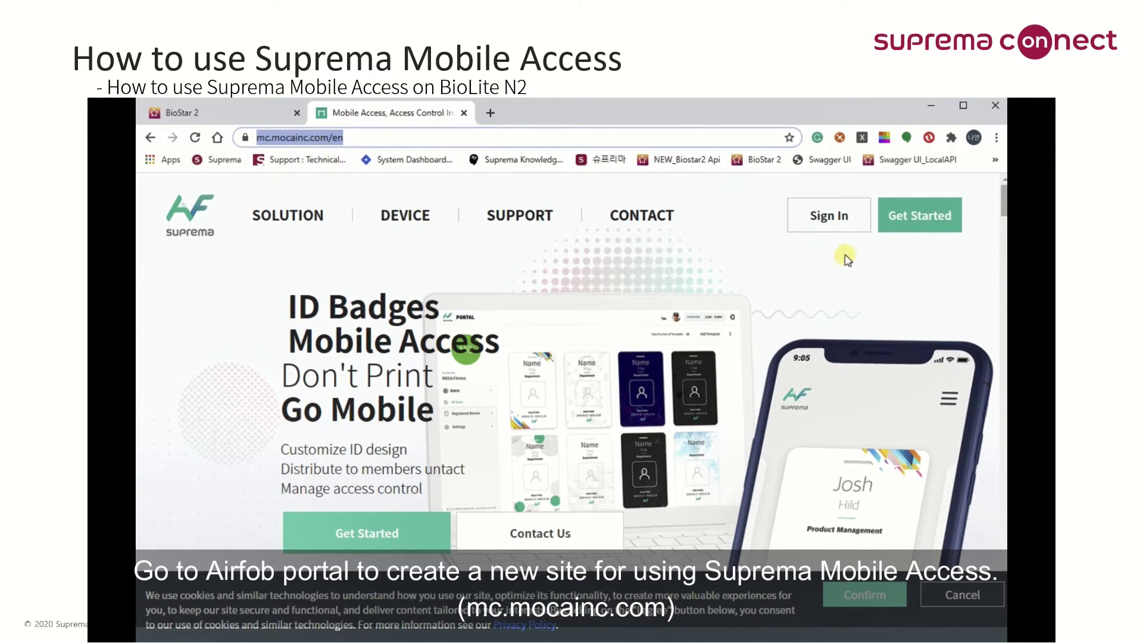
left_click(830, 224)
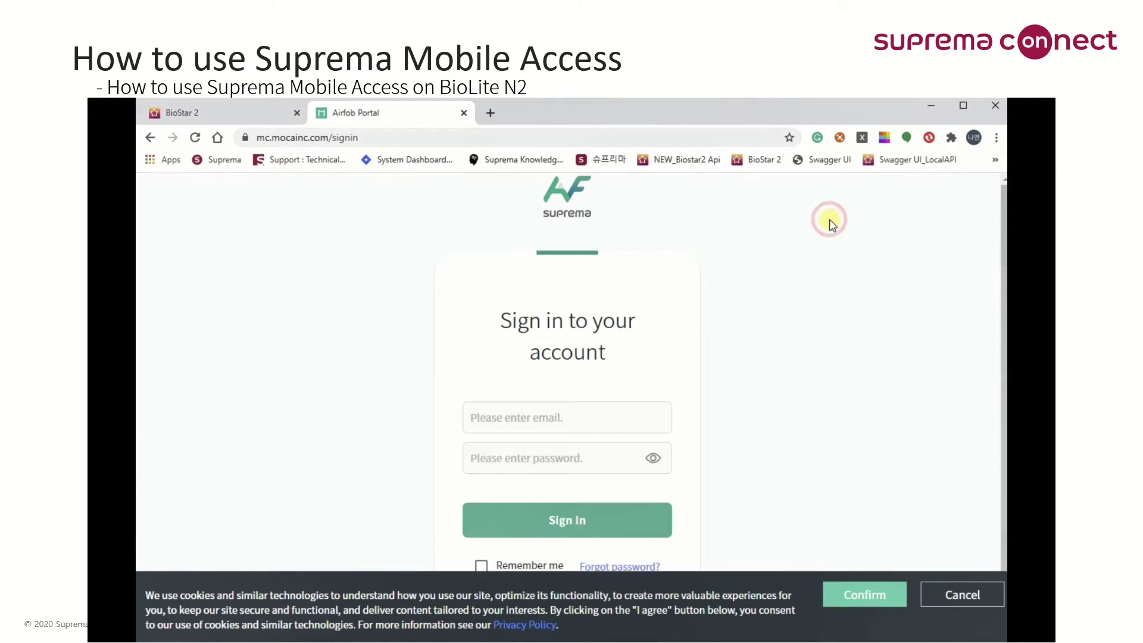
left_click(570, 518)
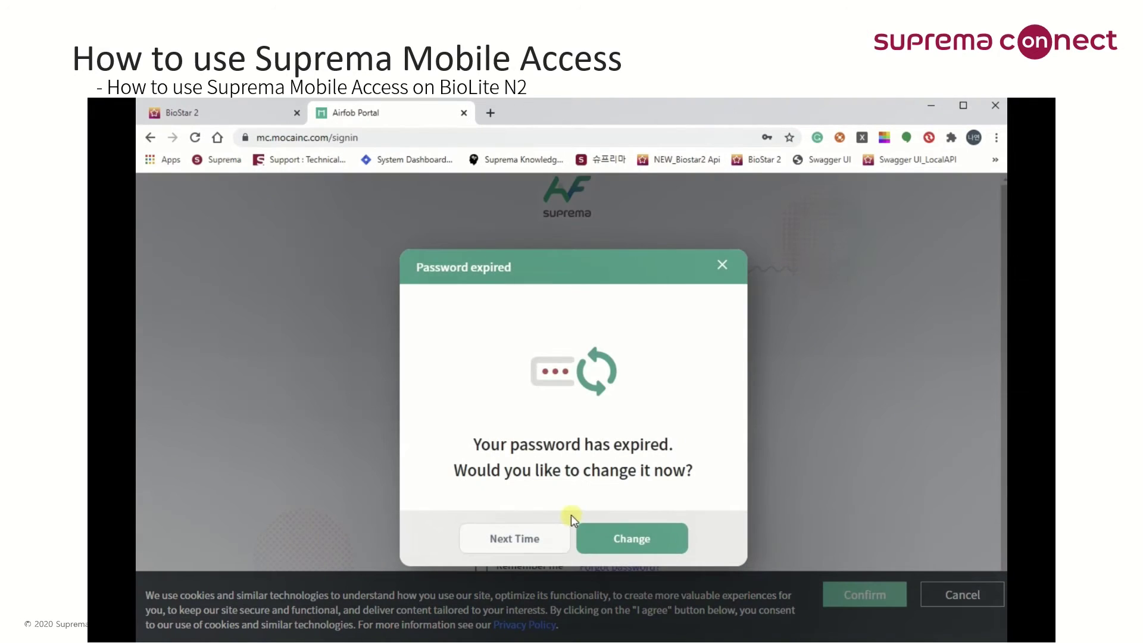
left_click(545, 545)
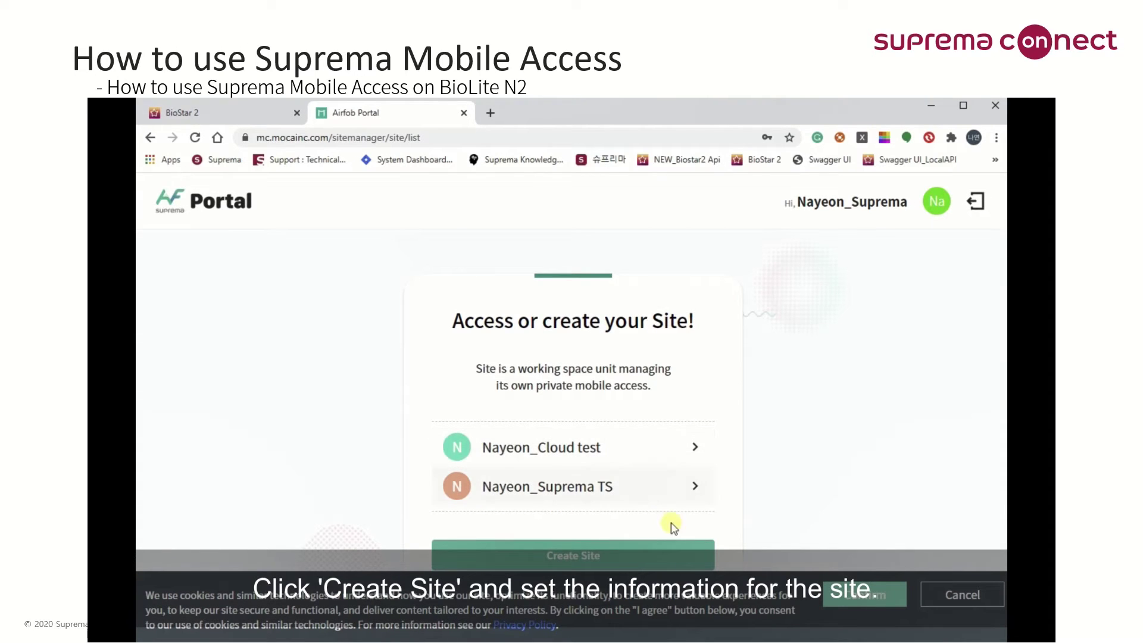
left_click(643, 543)
Step: Start a new site named Suprema_Technical Support Test with country Korea, Republic of
left_click(563, 483)
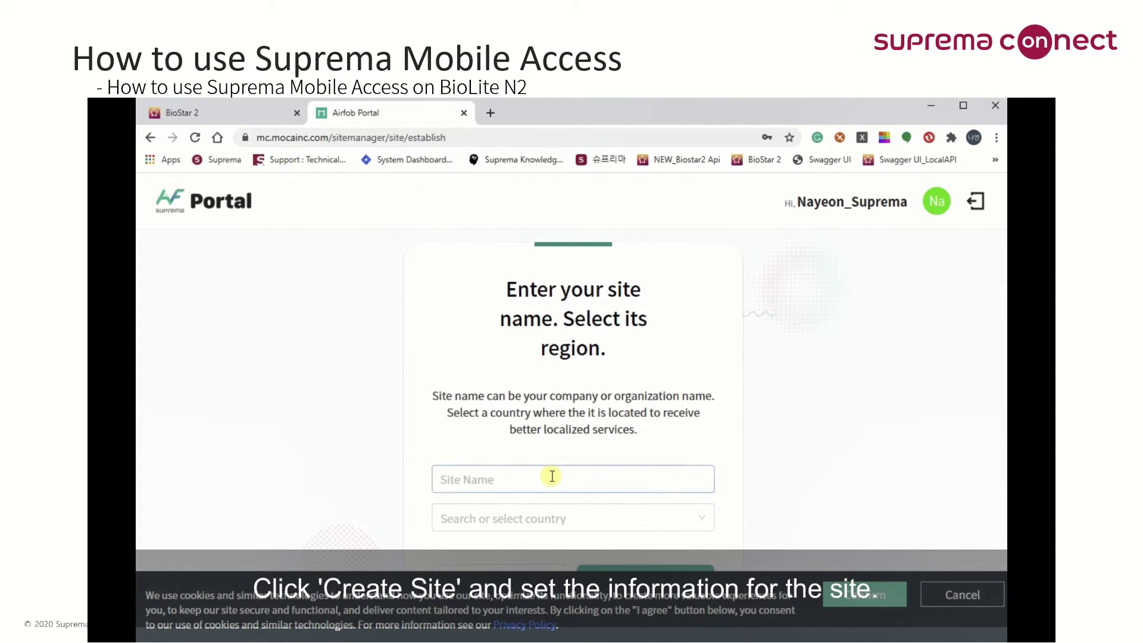
left_click(550, 477)
type("Suprema_Technical Support Test")
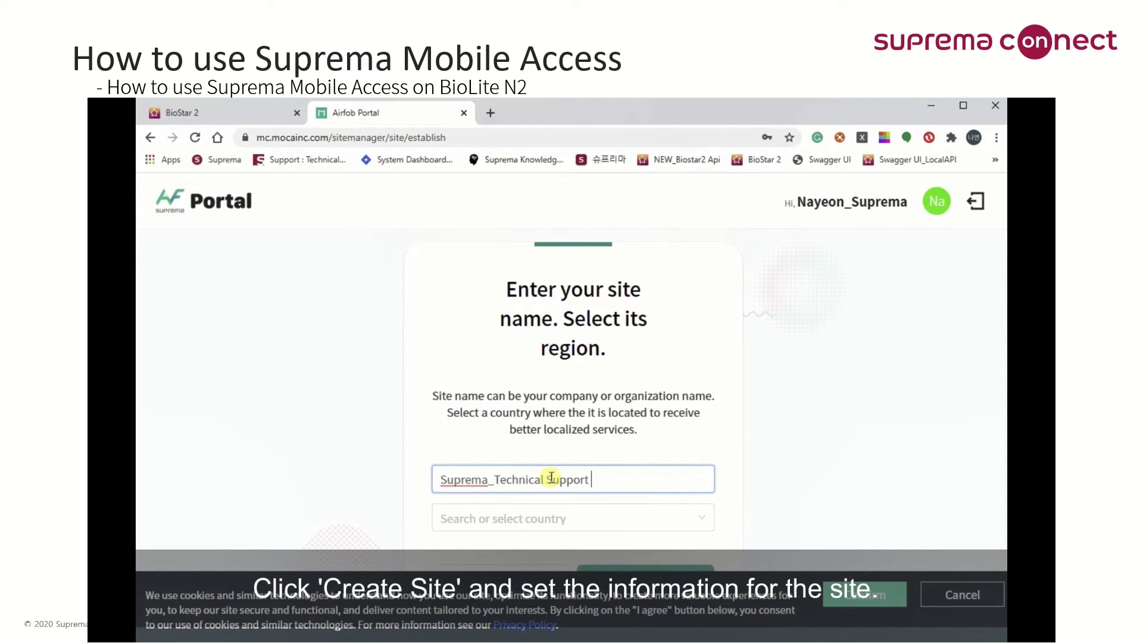
left_click(548, 519)
scroll(541, 393, "down", 6)
scroll(537, 384, "down", 10)
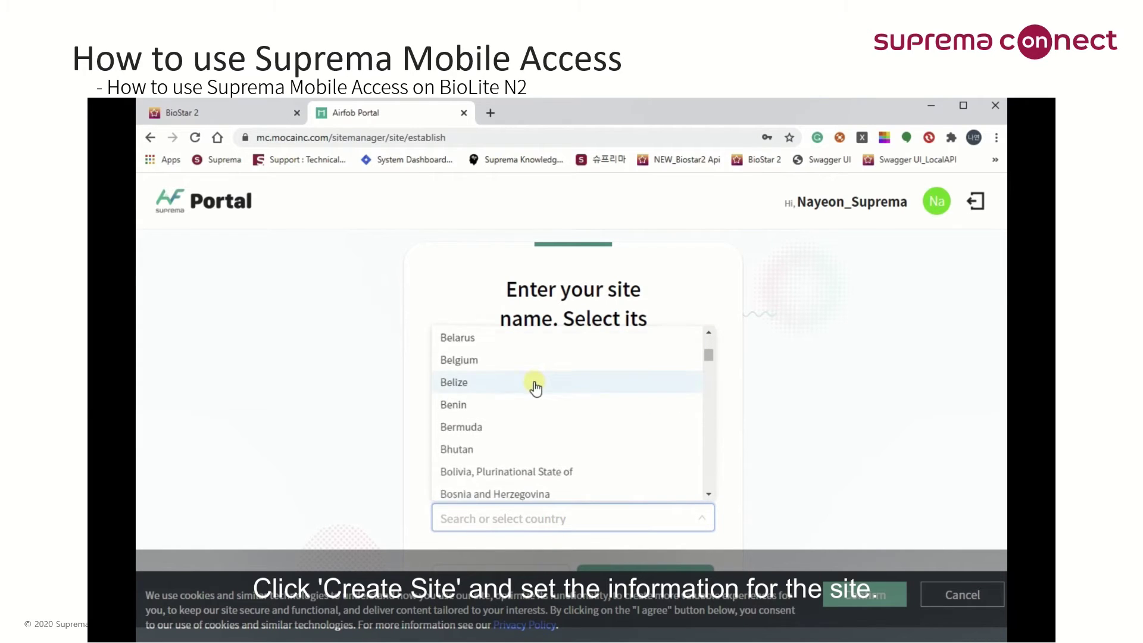
scroll(535, 390, "down", 5)
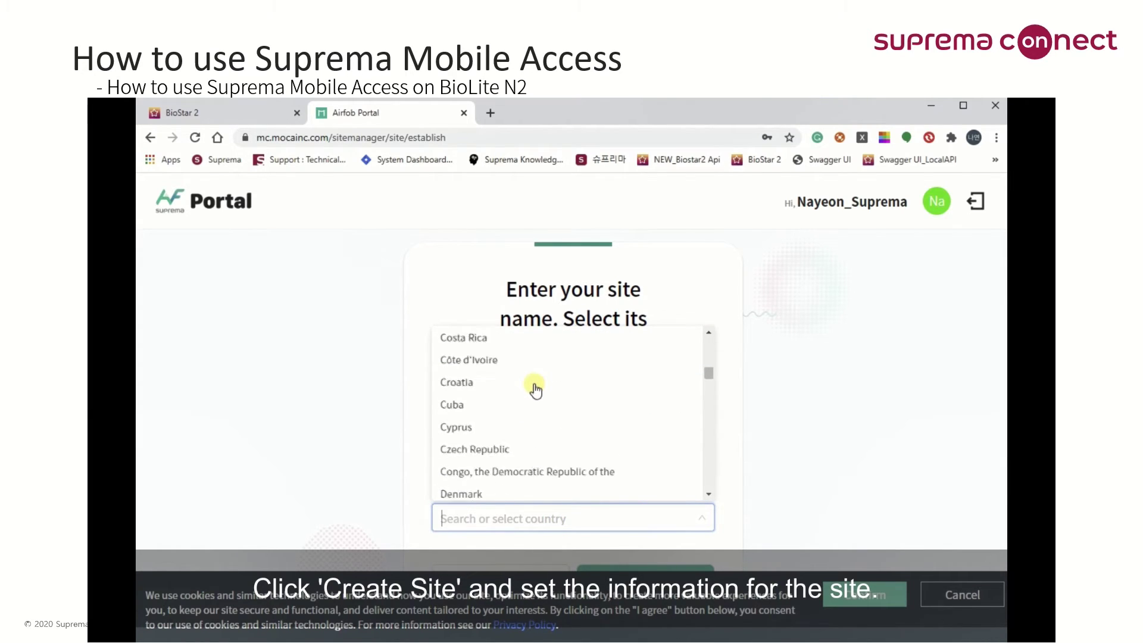
scroll(534, 391, "down", 15)
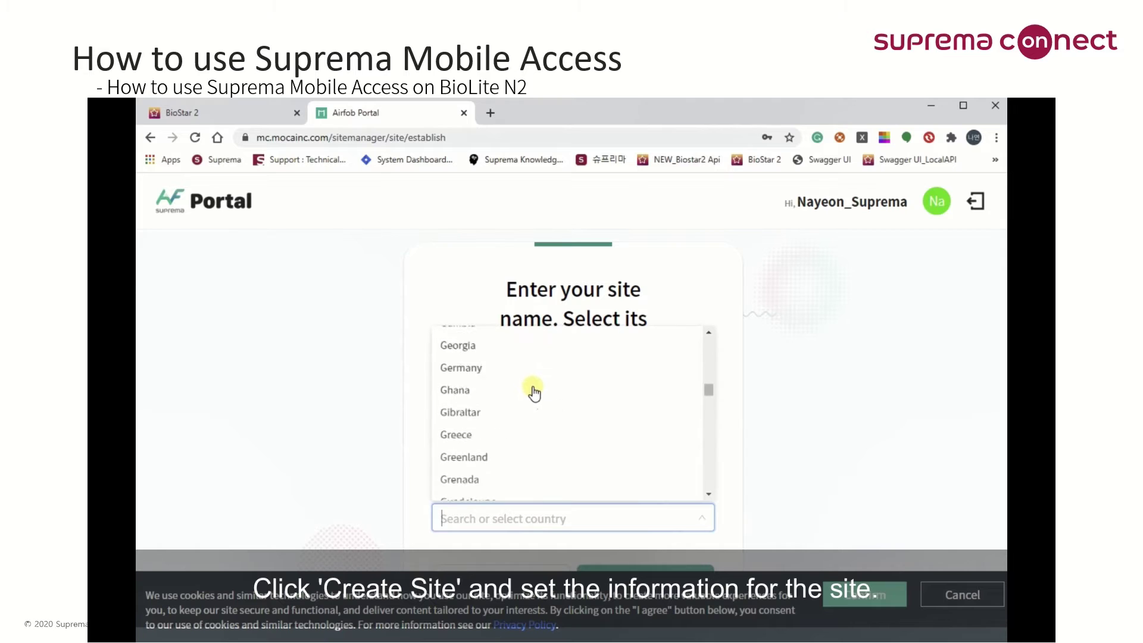
scroll(534, 391, "down", 3)
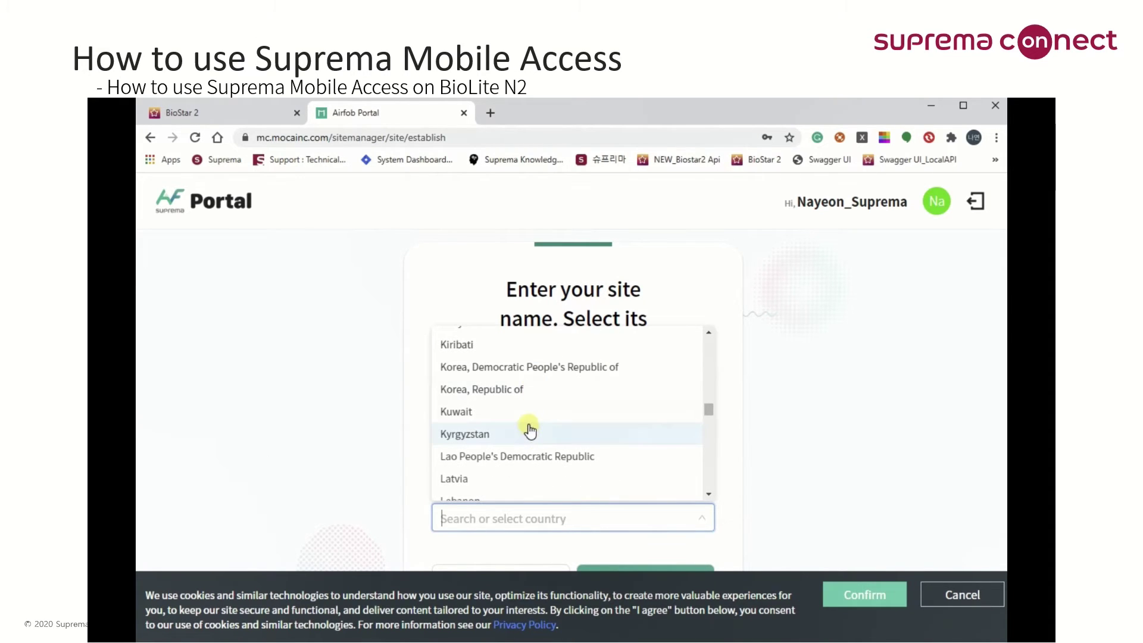
left_click(515, 393)
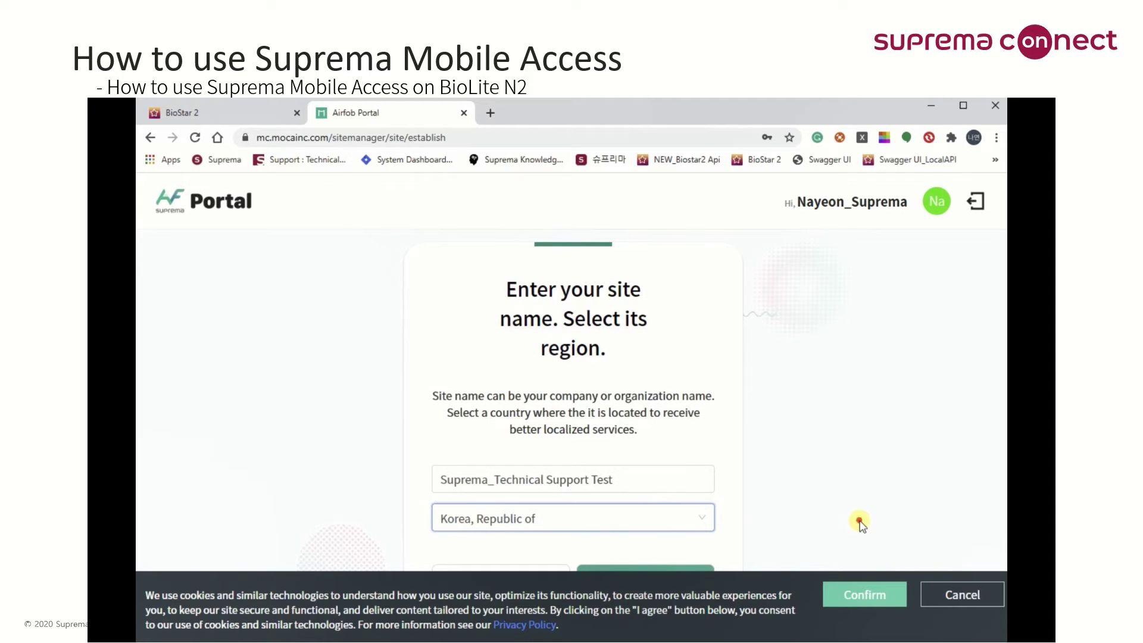
Step: Accept cookies, choose the Regular card type, and create the site
left_click(871, 594)
left_click(684, 575)
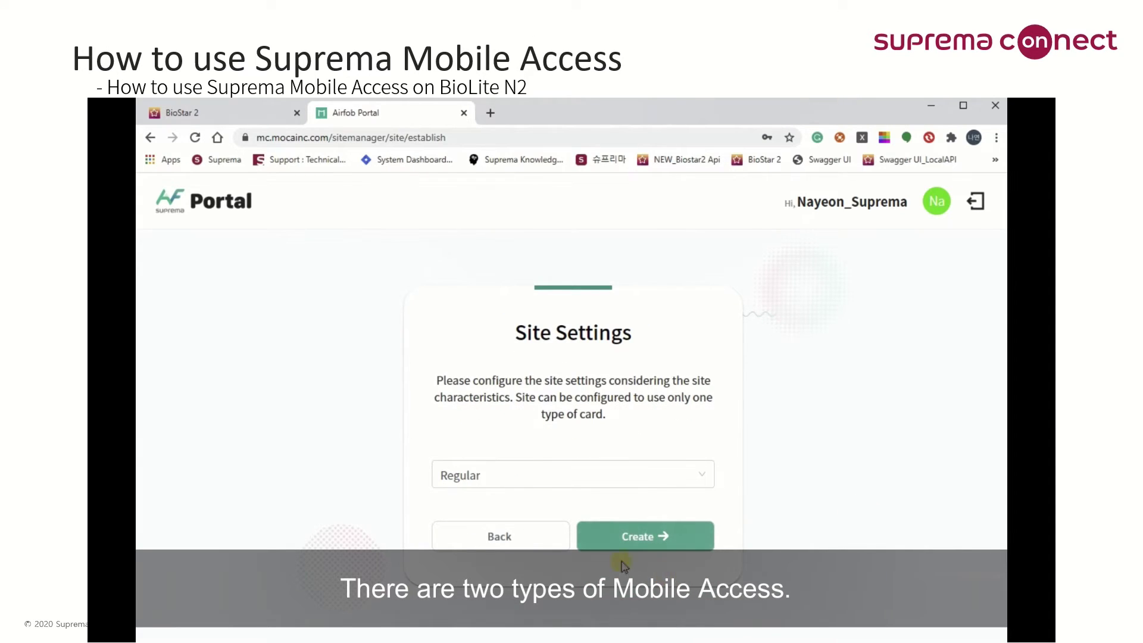
left_click(561, 474)
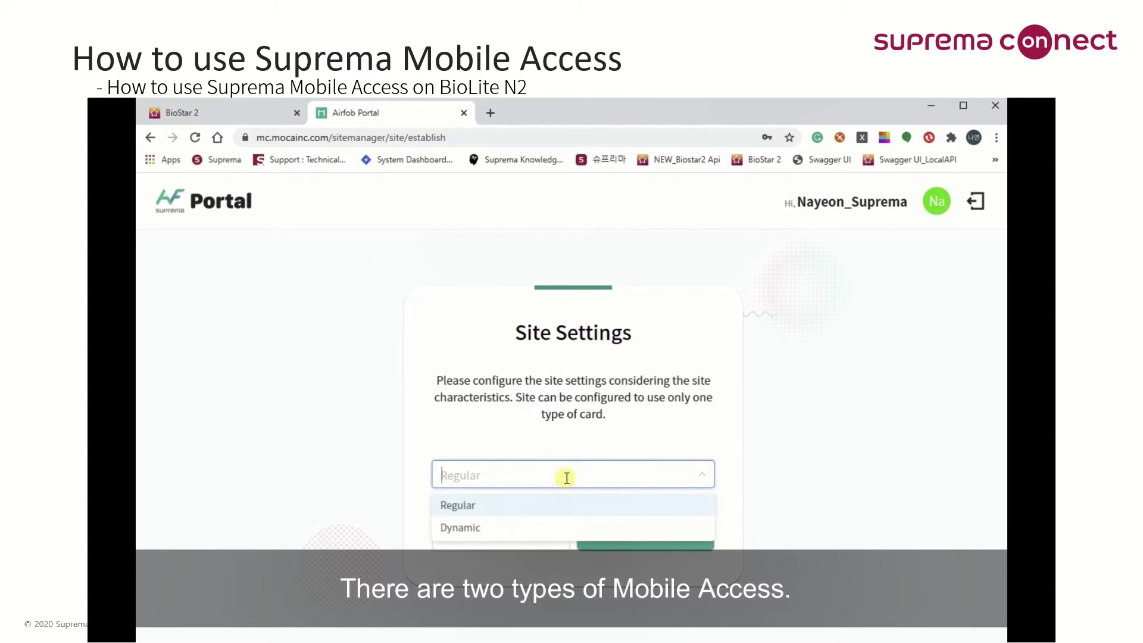
left_click(458, 506)
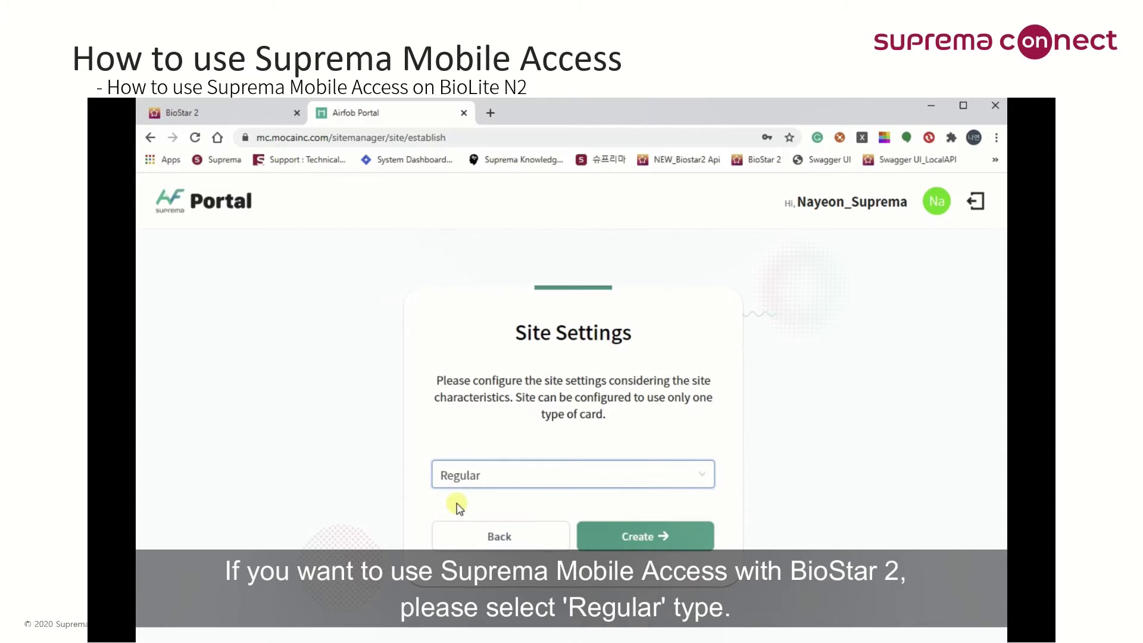
left_click(630, 549)
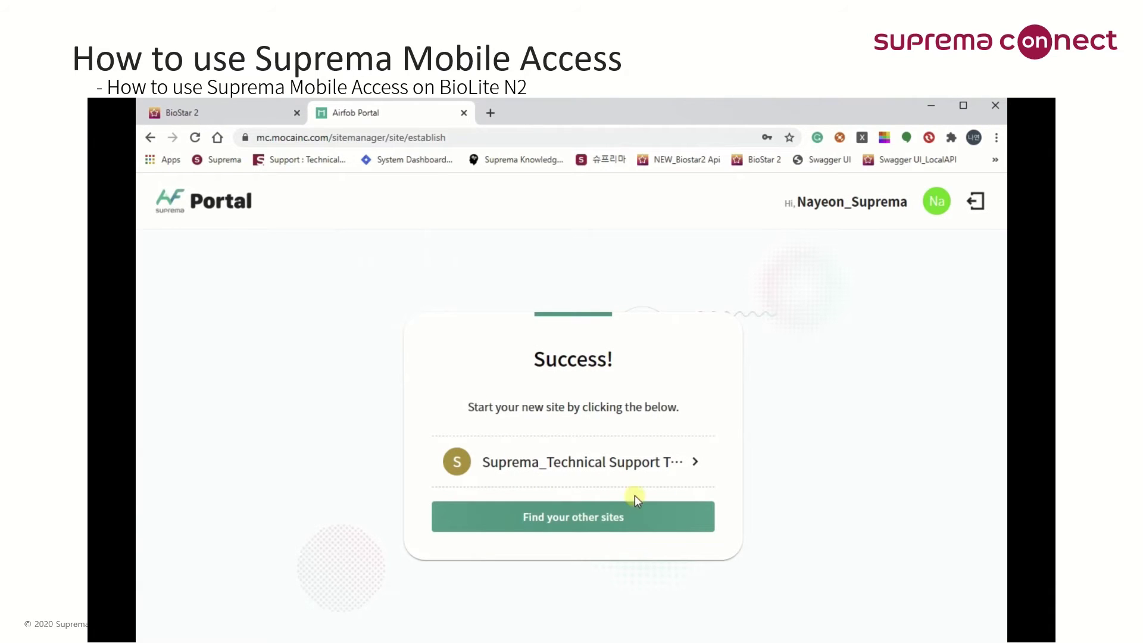
Step: Open the Suprema_Technical Support Test site profile and note Site ID 1924 and site type Regular
left_click(658, 460)
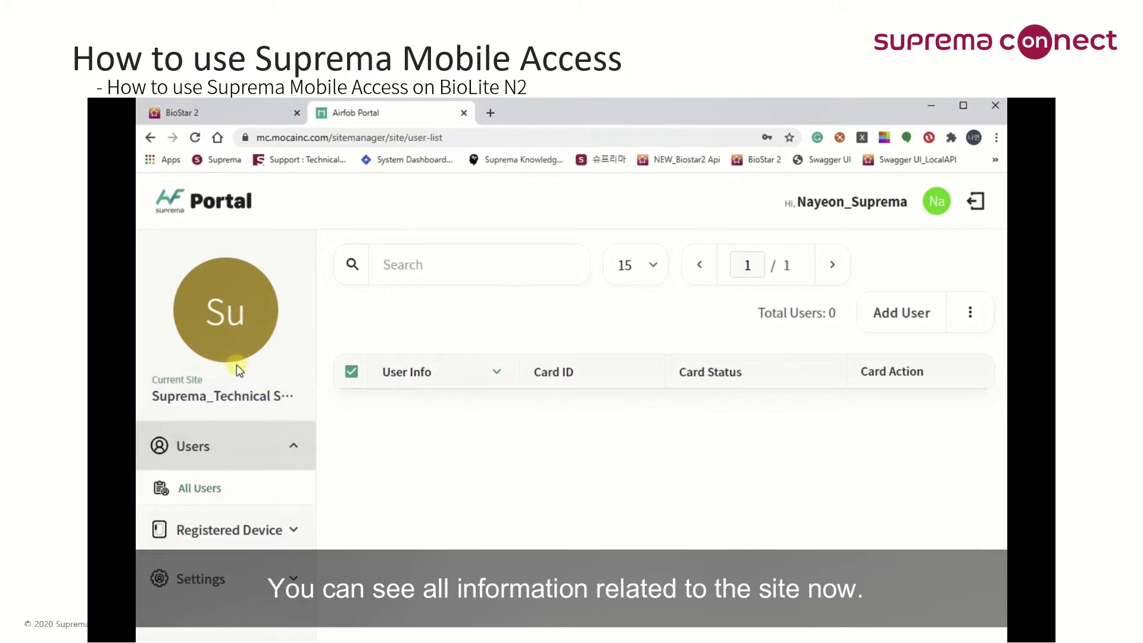
left_click(203, 585)
scroll(238, 545, "down", 1)
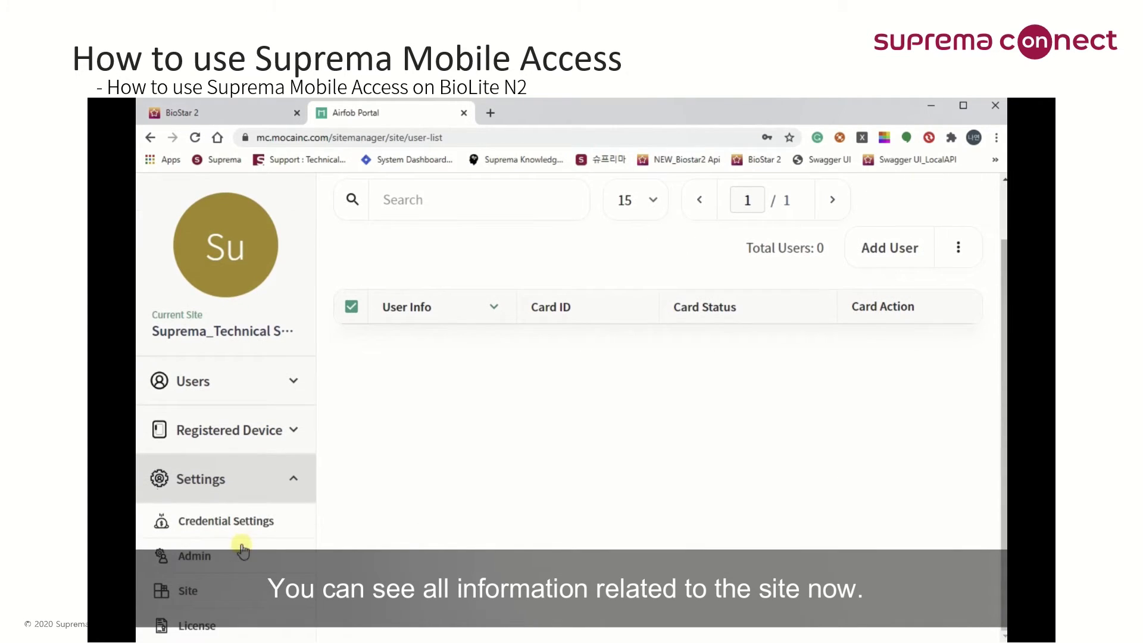
left_click(211, 591)
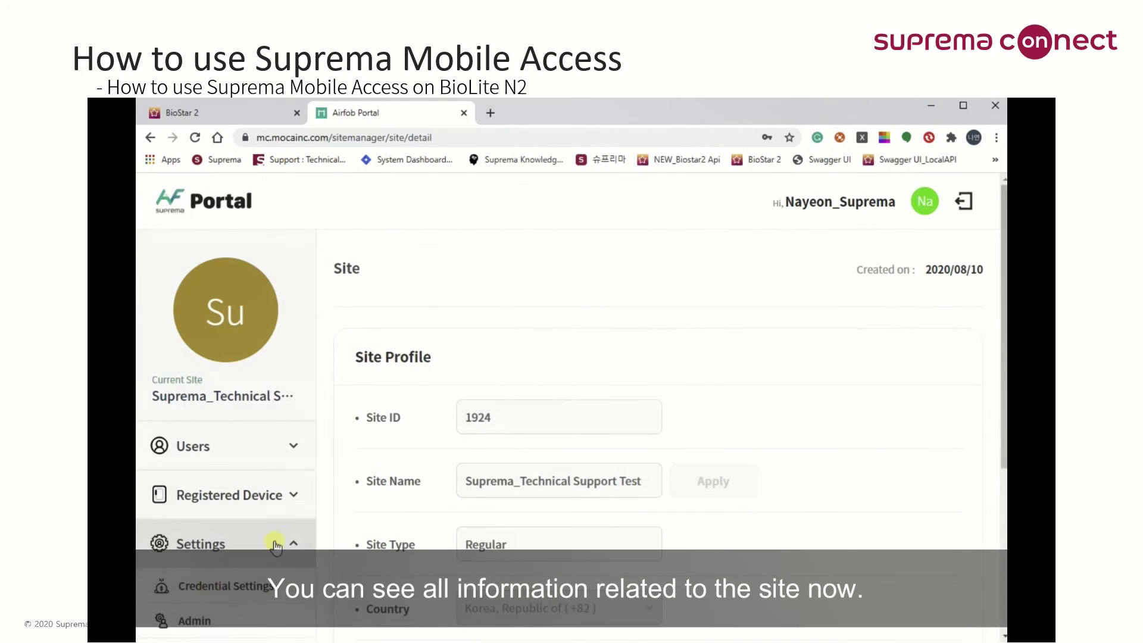
left_click_drag(515, 420, 454, 416)
left_click_drag(527, 543, 426, 538)
left_click_drag(513, 413, 457, 417)
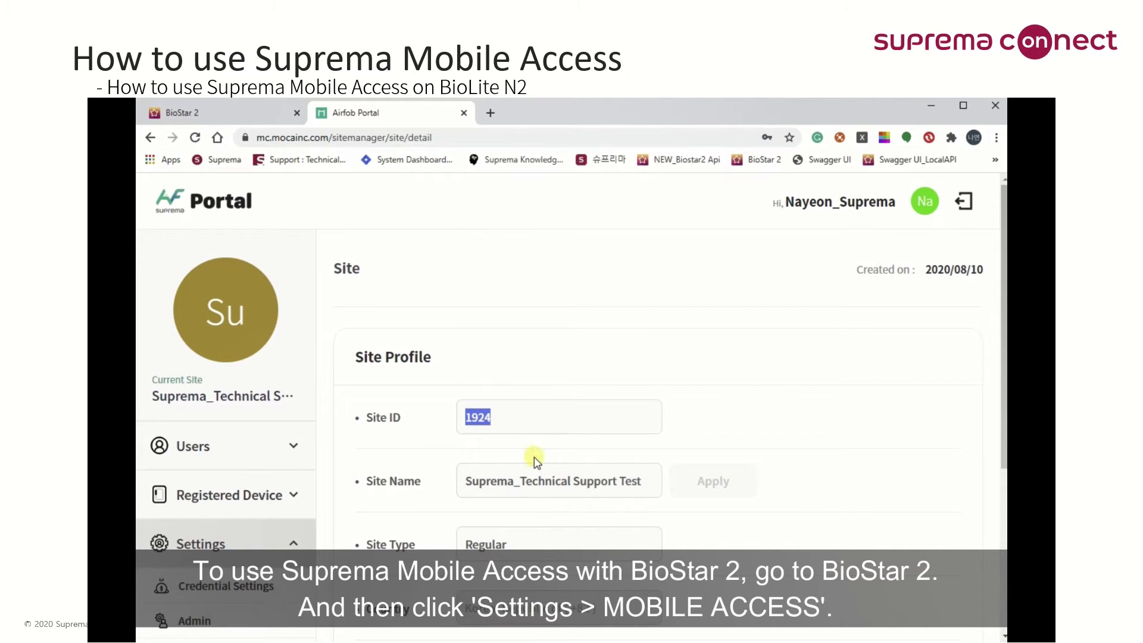
left_click(242, 113)
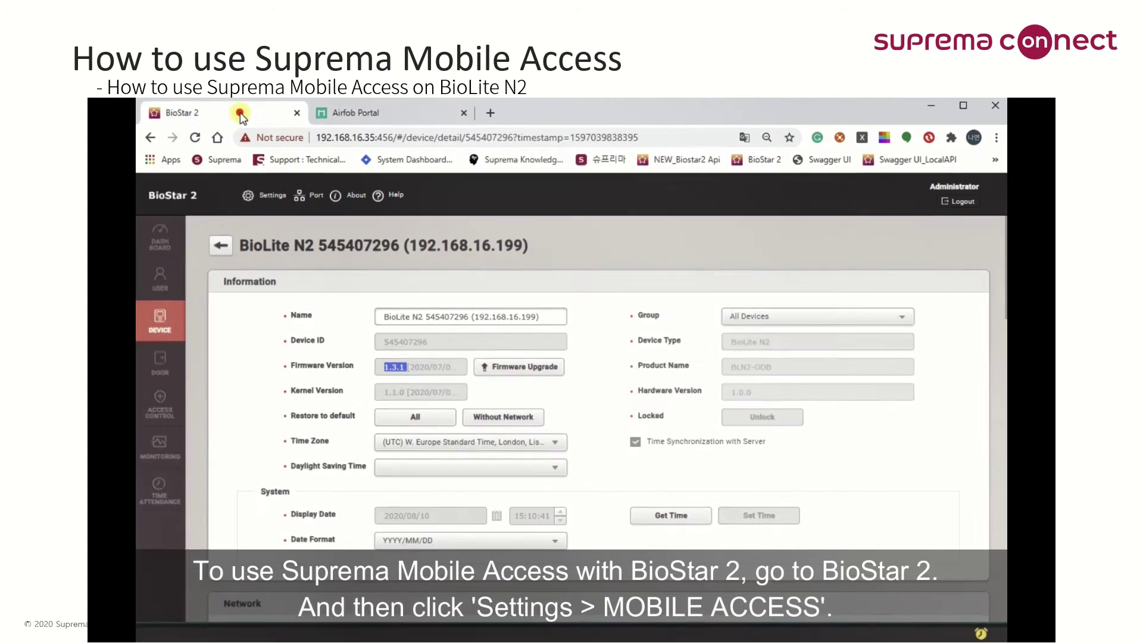
Step: Switch the Mobile Access setting in BioStar 2 to Use
left_click(270, 197)
scroll(591, 314, "down", 3)
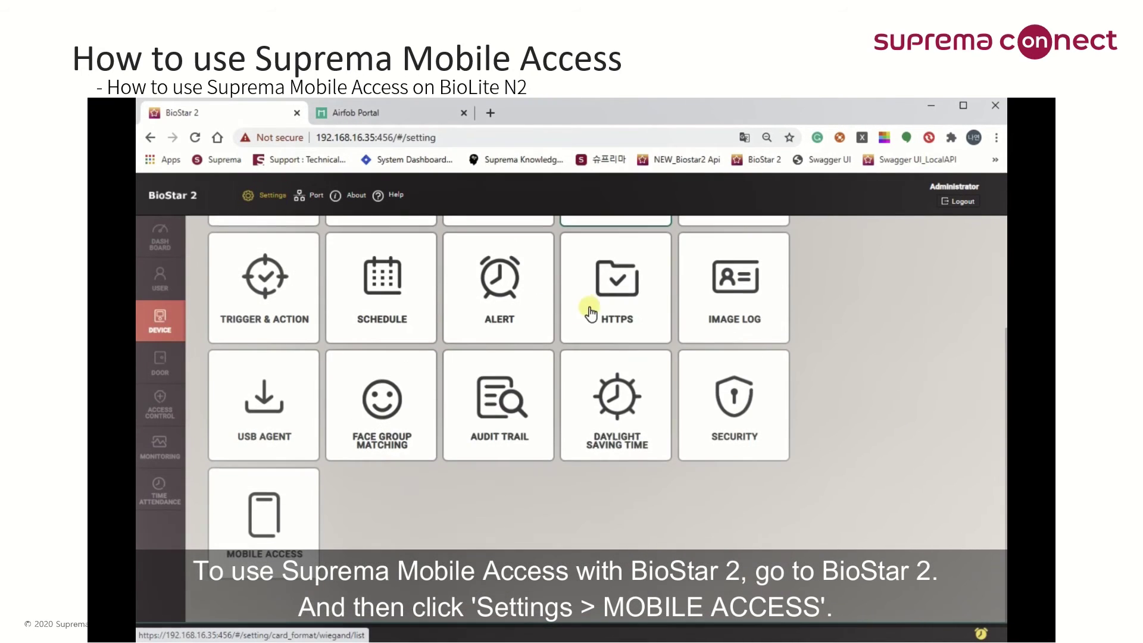
left_click(257, 506)
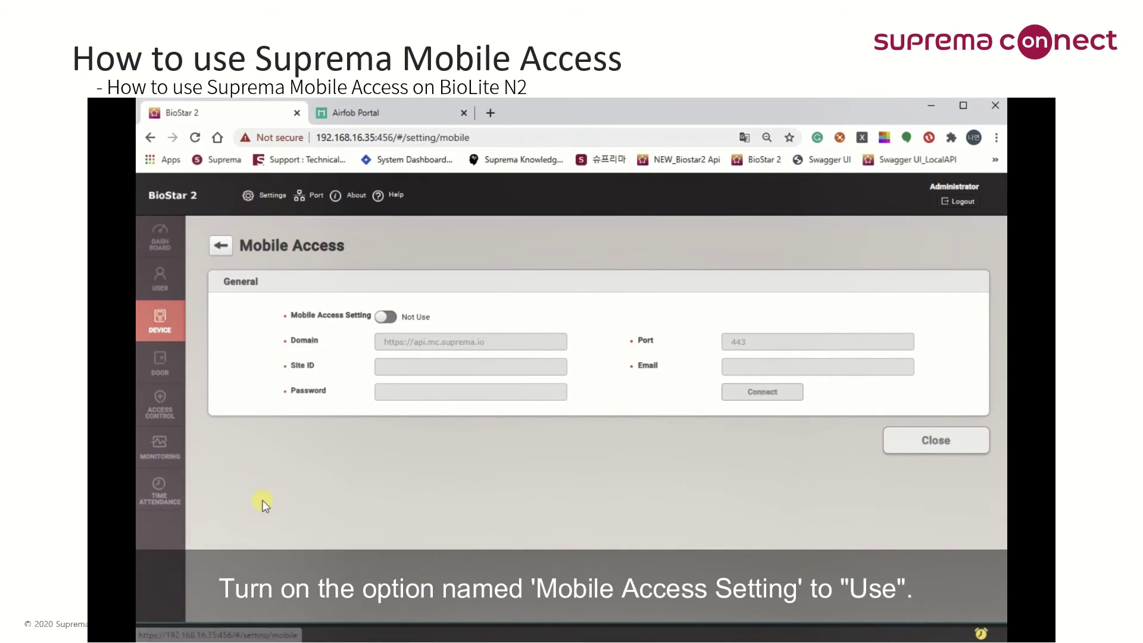
left_click(387, 317)
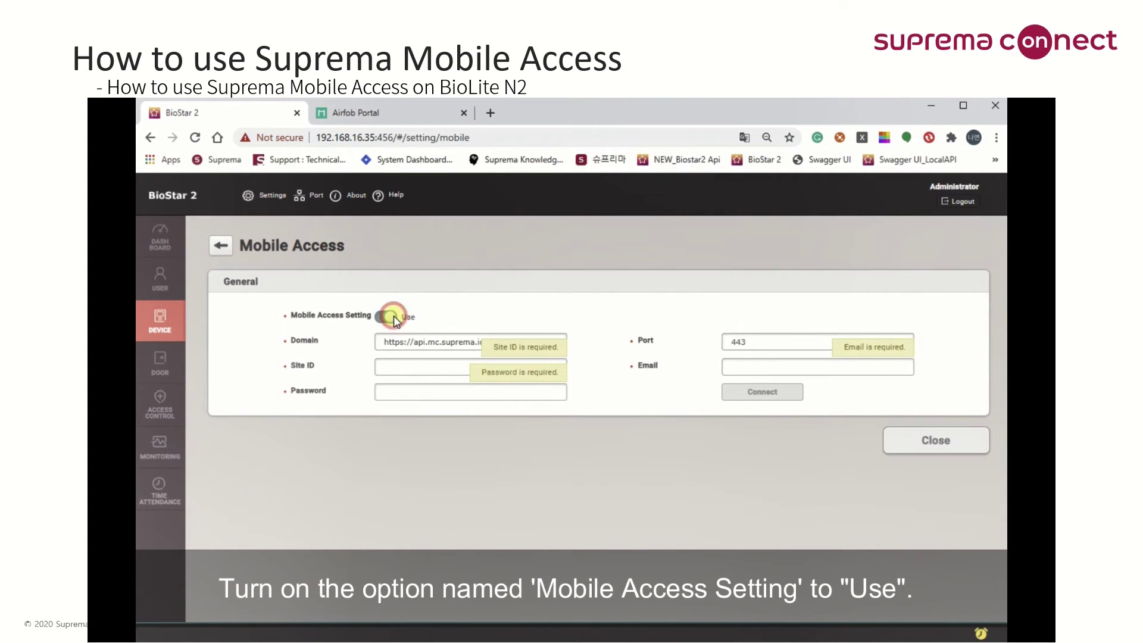
left_click(397, 114)
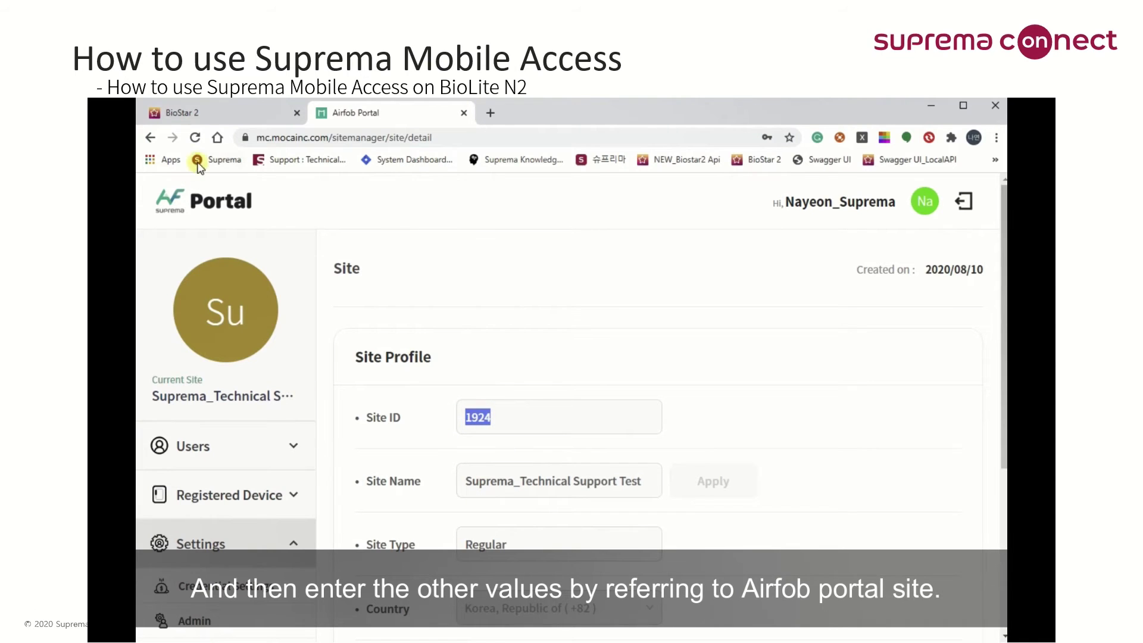
left_click(202, 113)
Step: Connect to Airfob with Site ID 1924 and the site account's e-mail and password
left_click(453, 369)
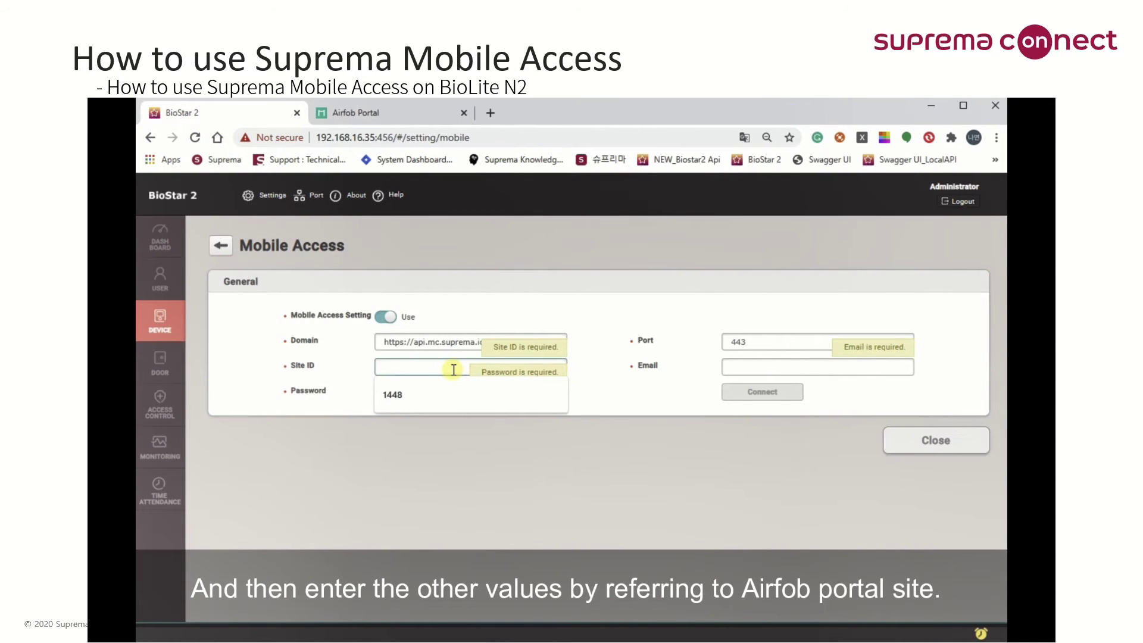
type("1924")
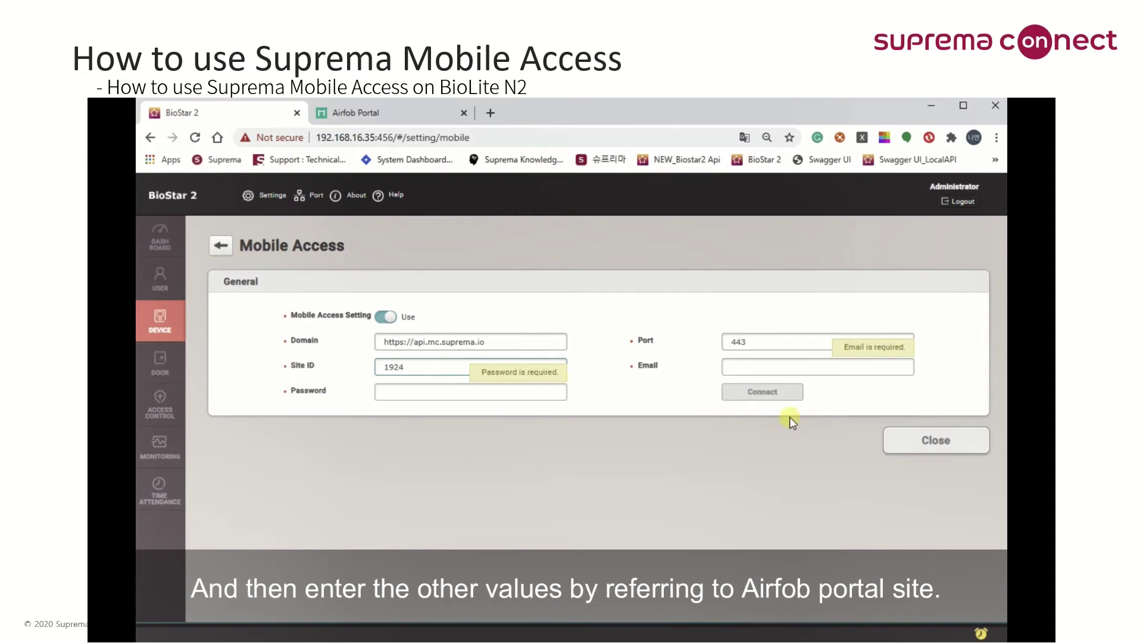
left_click(770, 360)
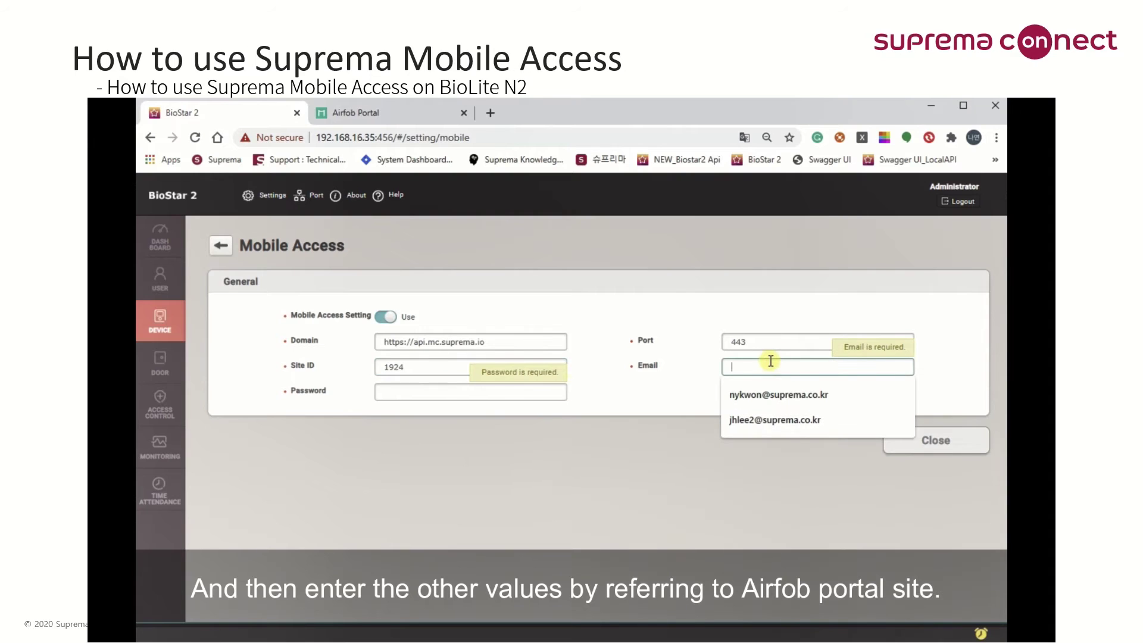
left_click(762, 393)
left_click(448, 393)
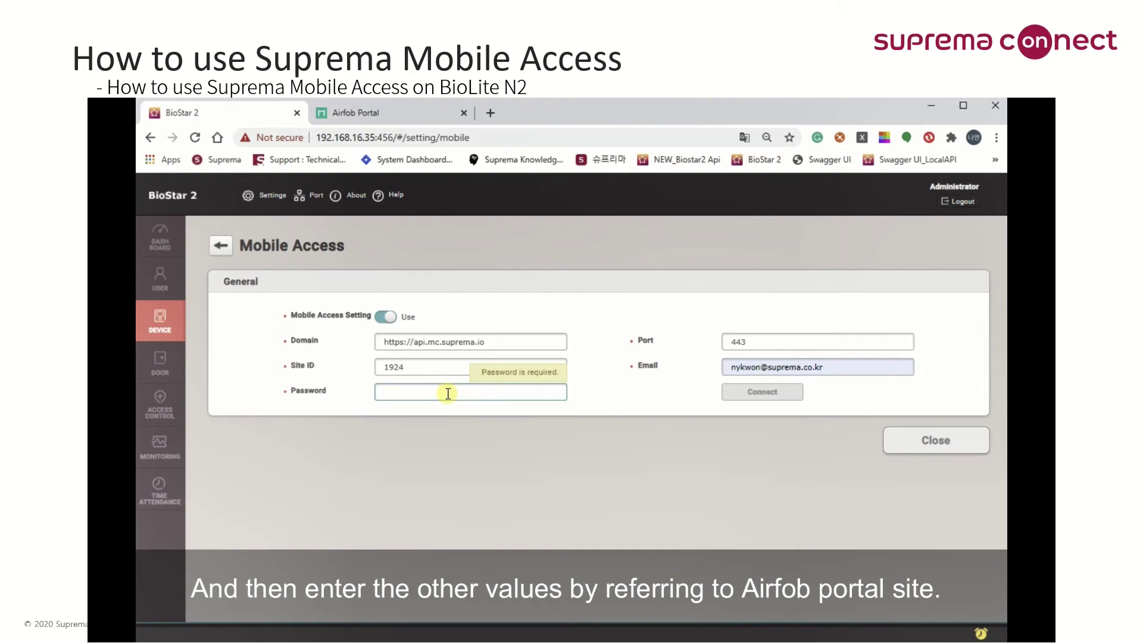
type("•••")
left_click(746, 392)
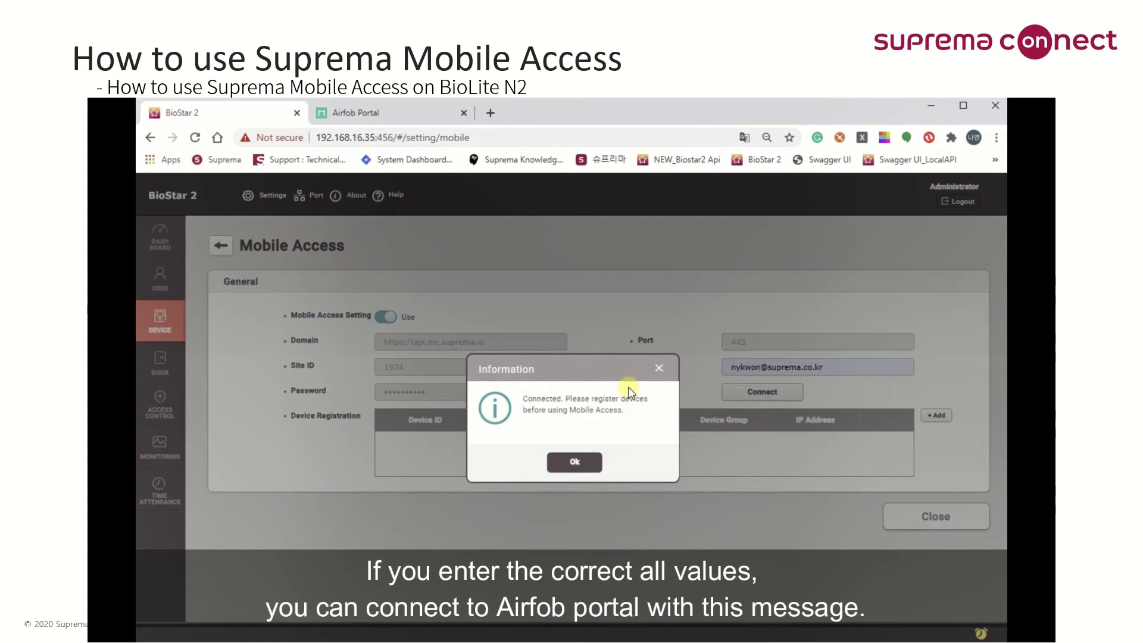
left_click(575, 463)
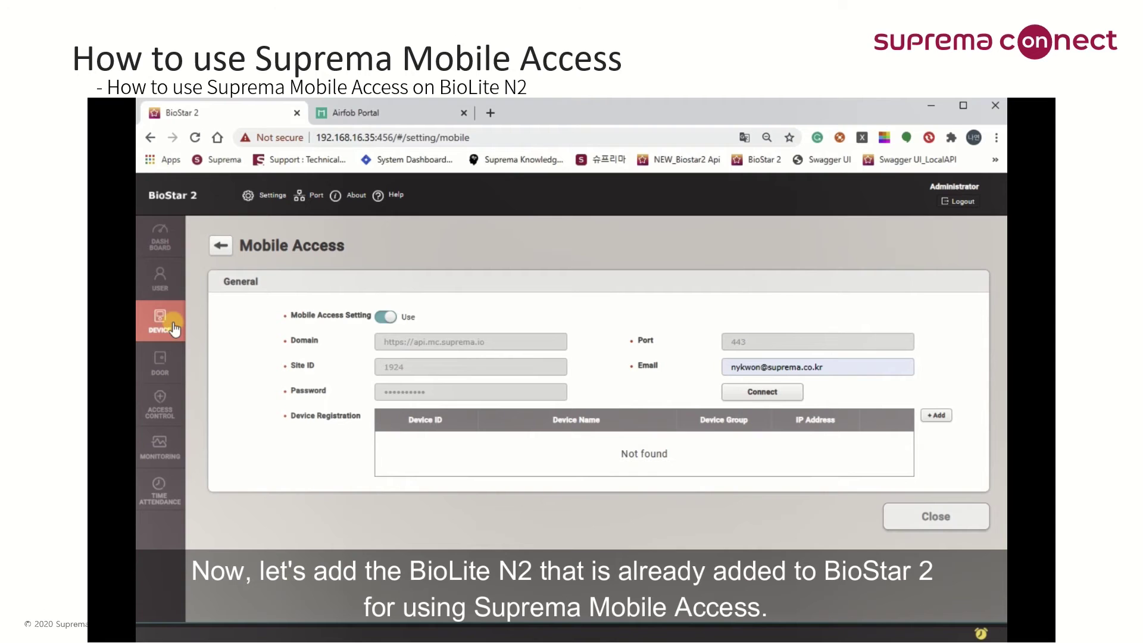
left_click(945, 421)
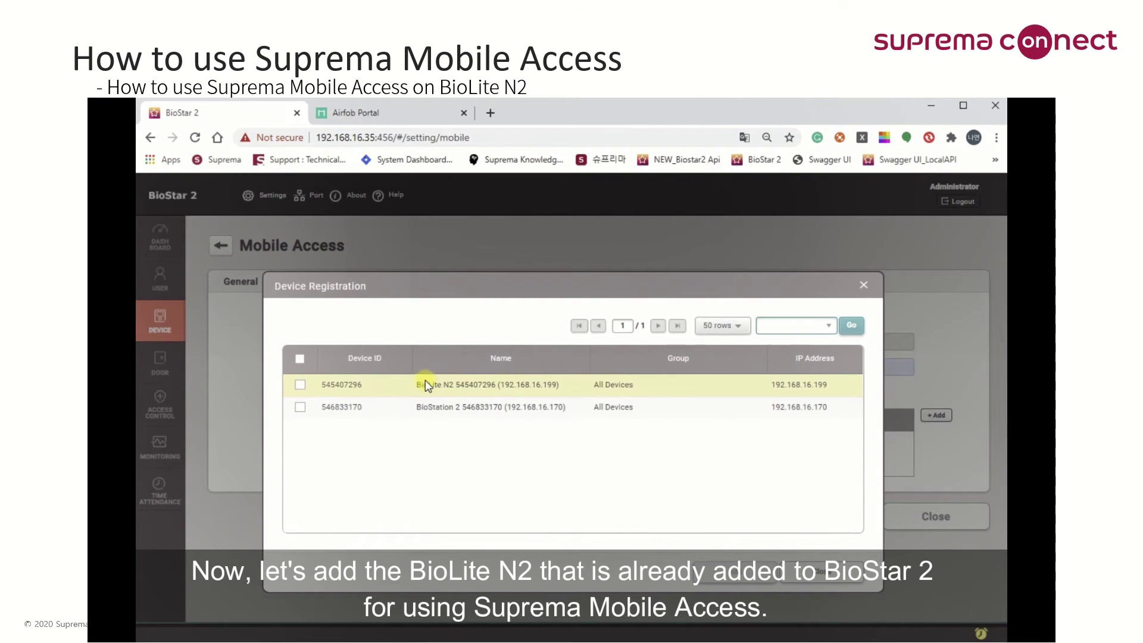
left_click(300, 387)
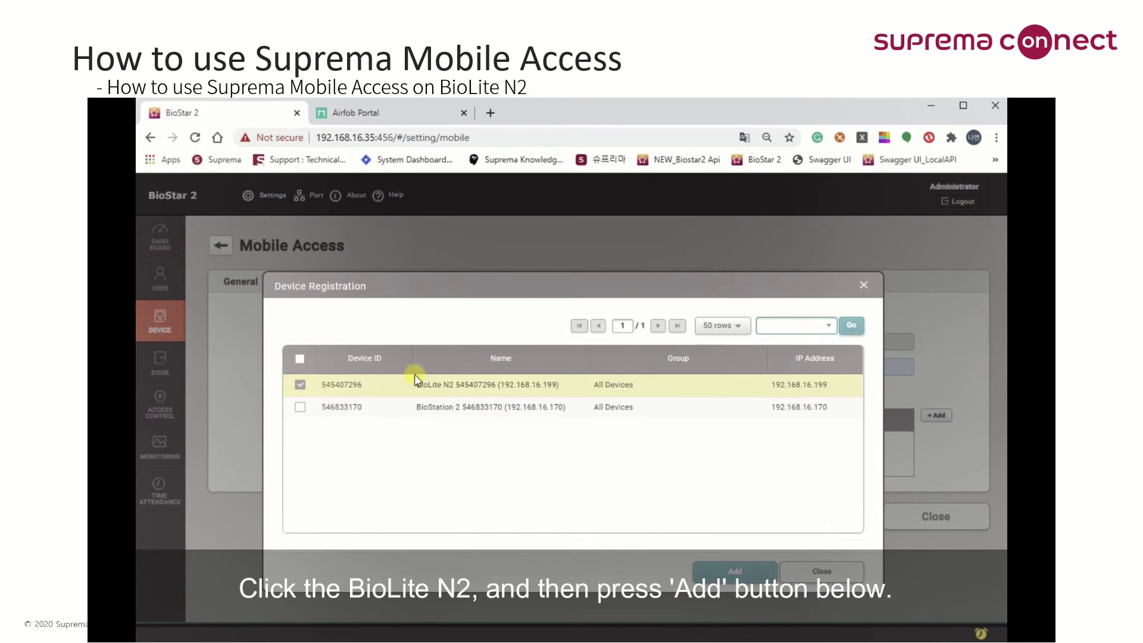
left_click(729, 572)
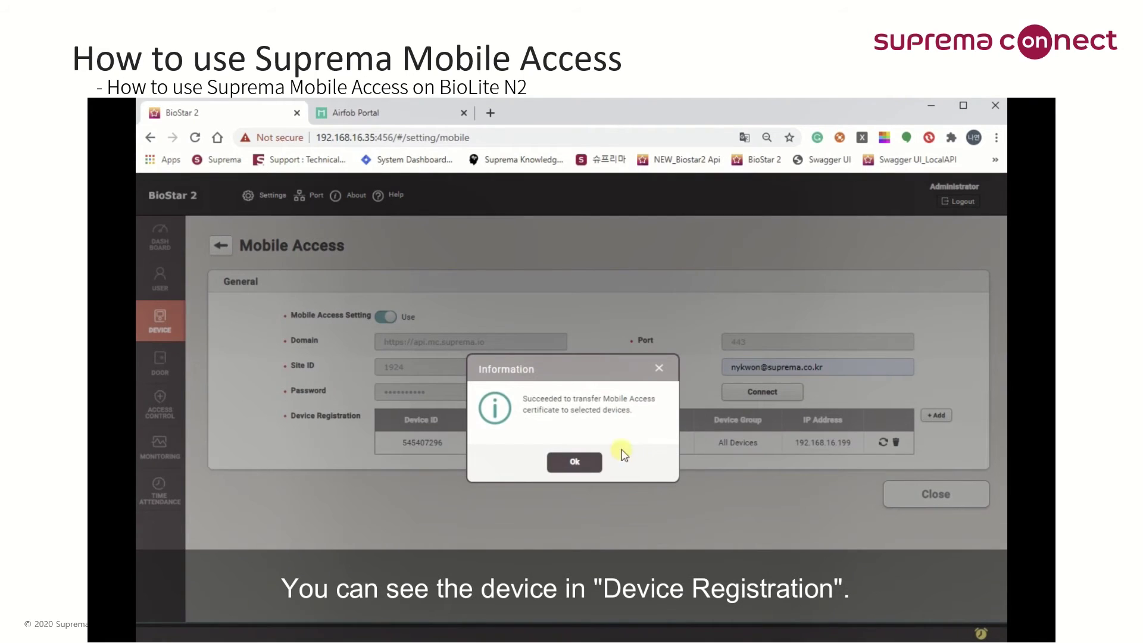
left_click(572, 459)
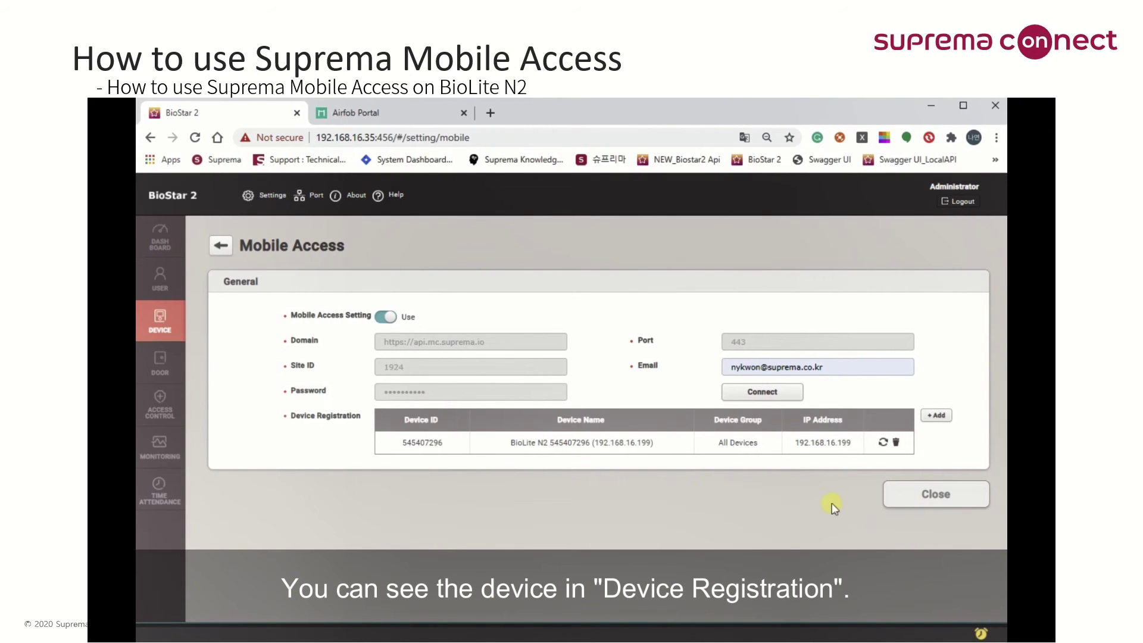
Step: Verify device 545407296 (BLN2-ODB) appears in Airfob Portal's registered devices, then return to BioStar 2
left_click(392, 119)
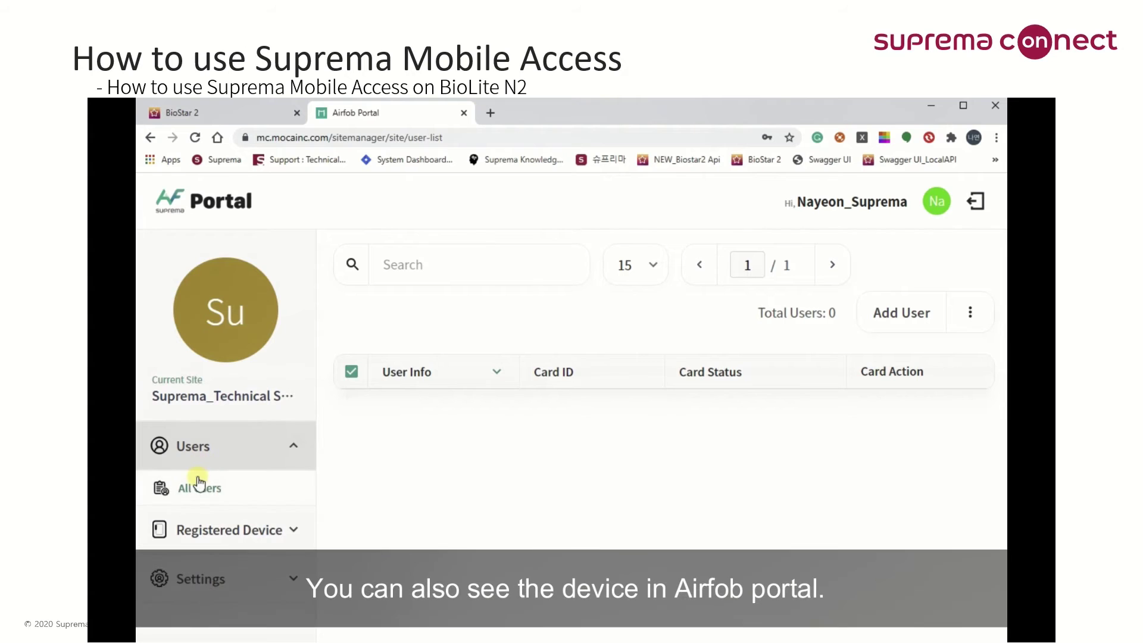
left_click(196, 490)
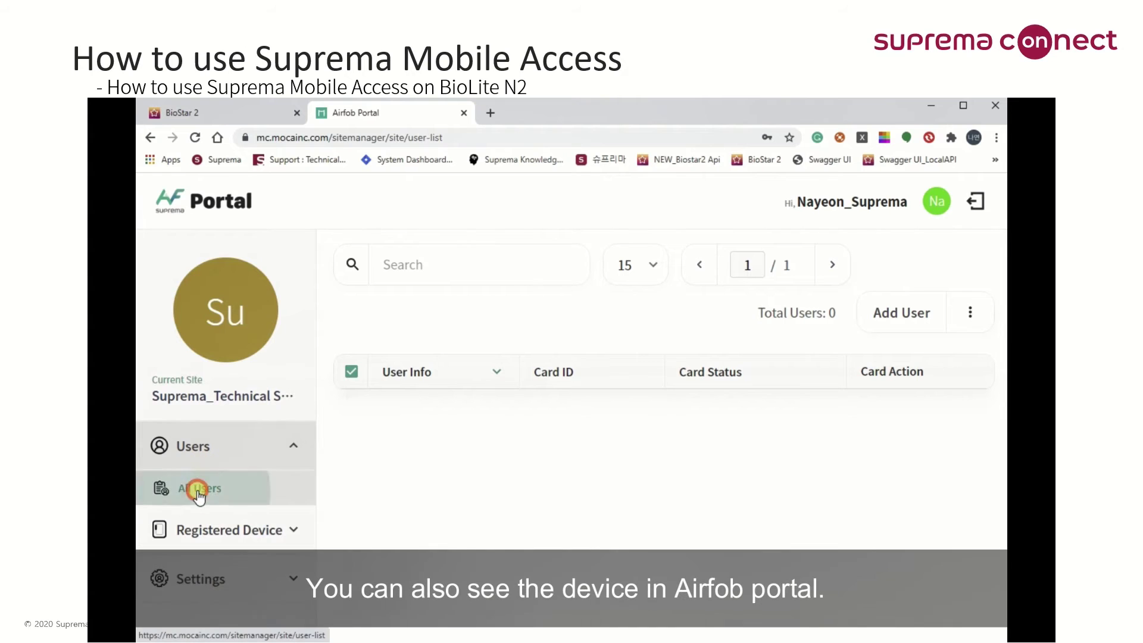
left_click(197, 530)
left_click(173, 536)
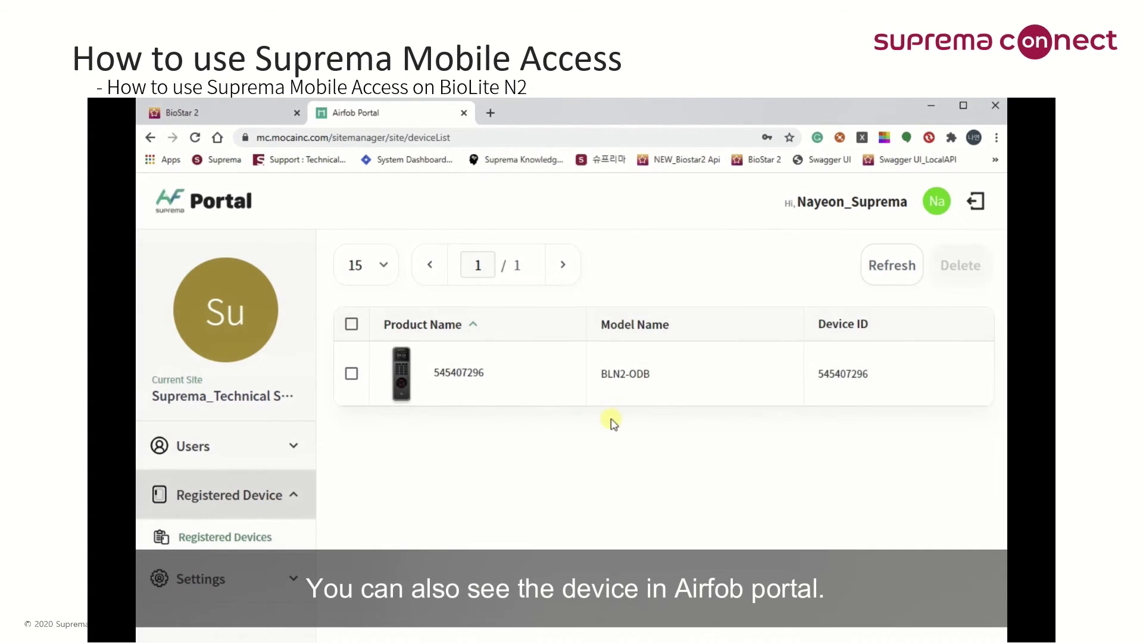
left_click(196, 114)
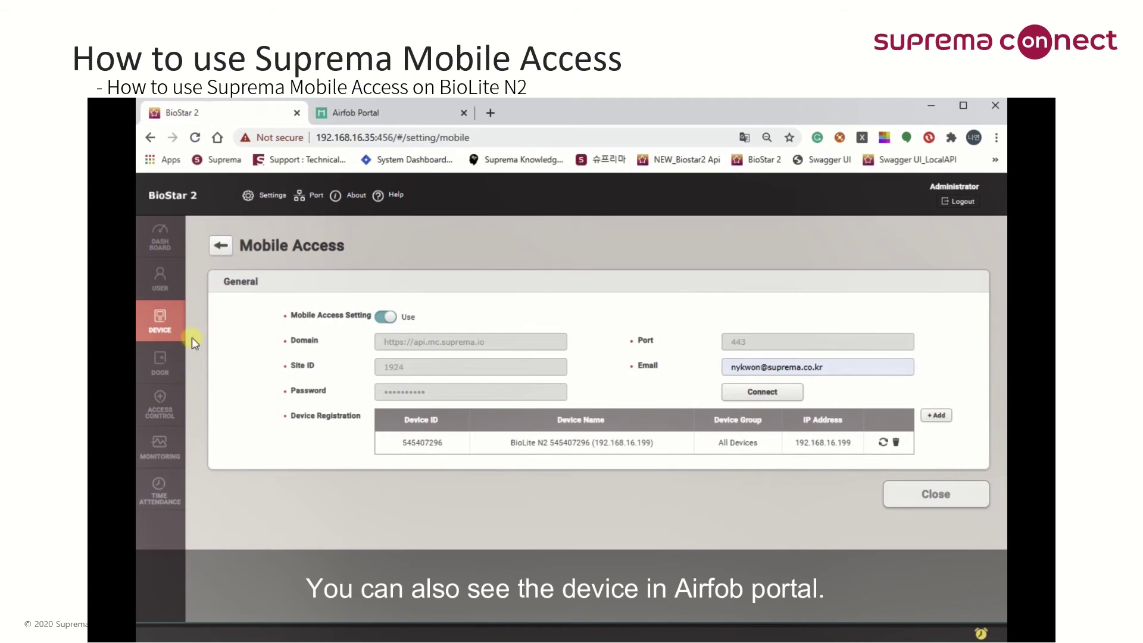
Step: Enroll a manually entered CSN mobile card with ID 2 for Nayeon and apply
left_click(159, 278)
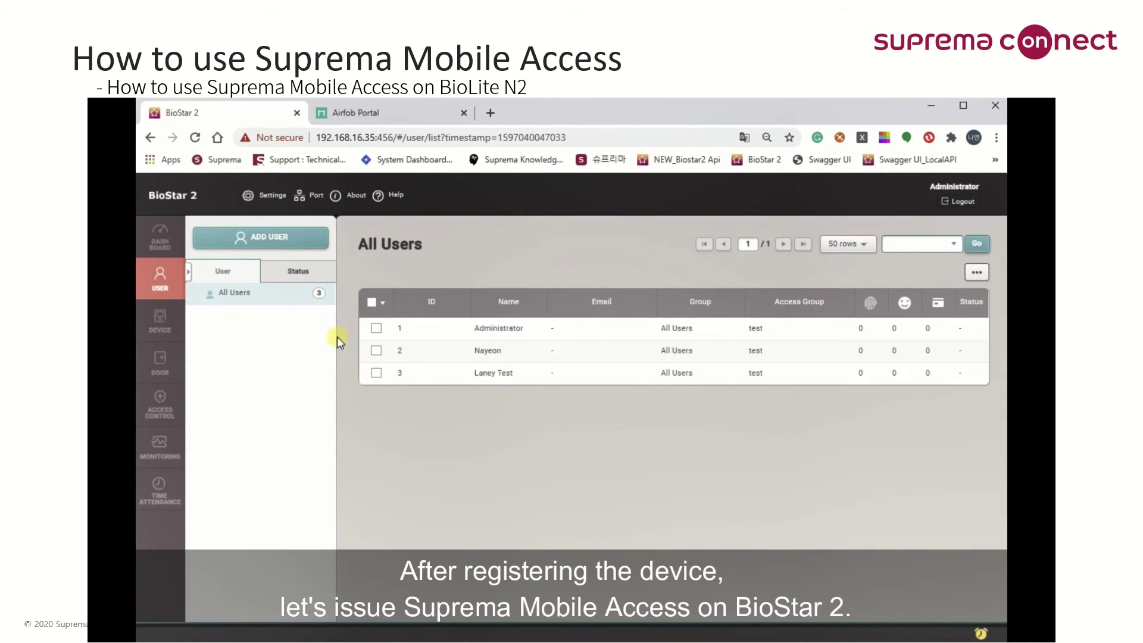
left_click(466, 350)
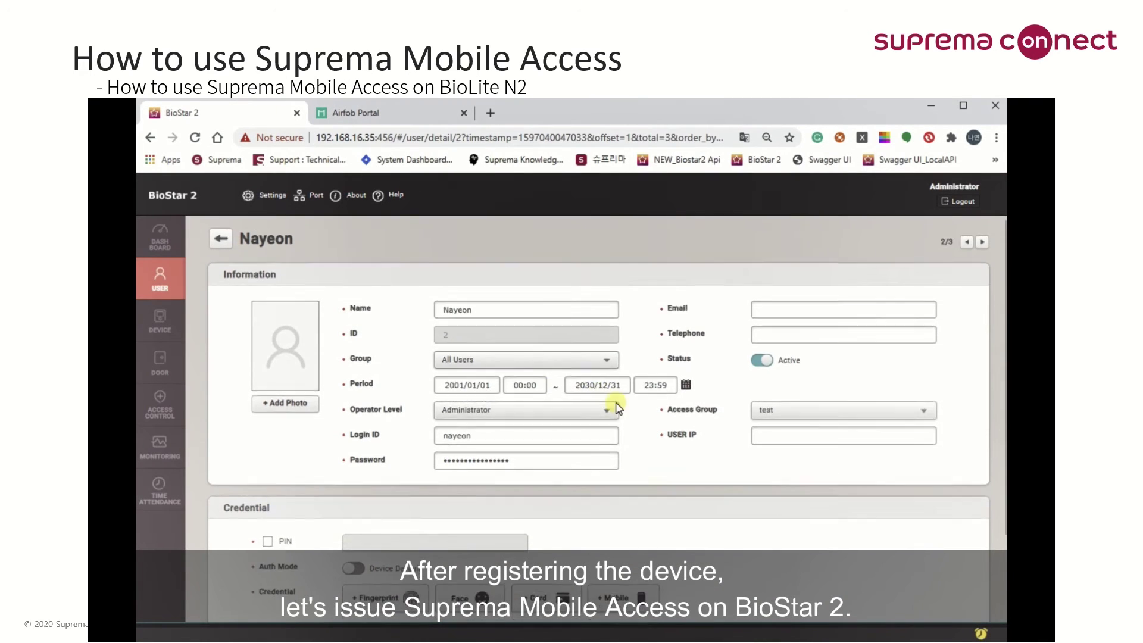
scroll(595, 453, "down", 2)
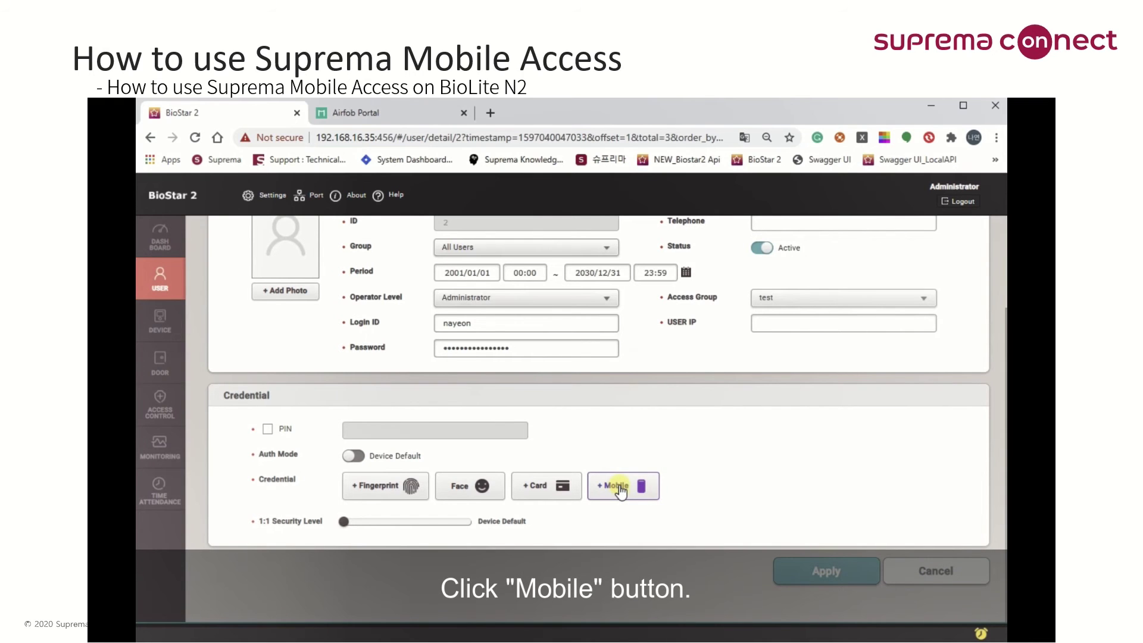
left_click(619, 488)
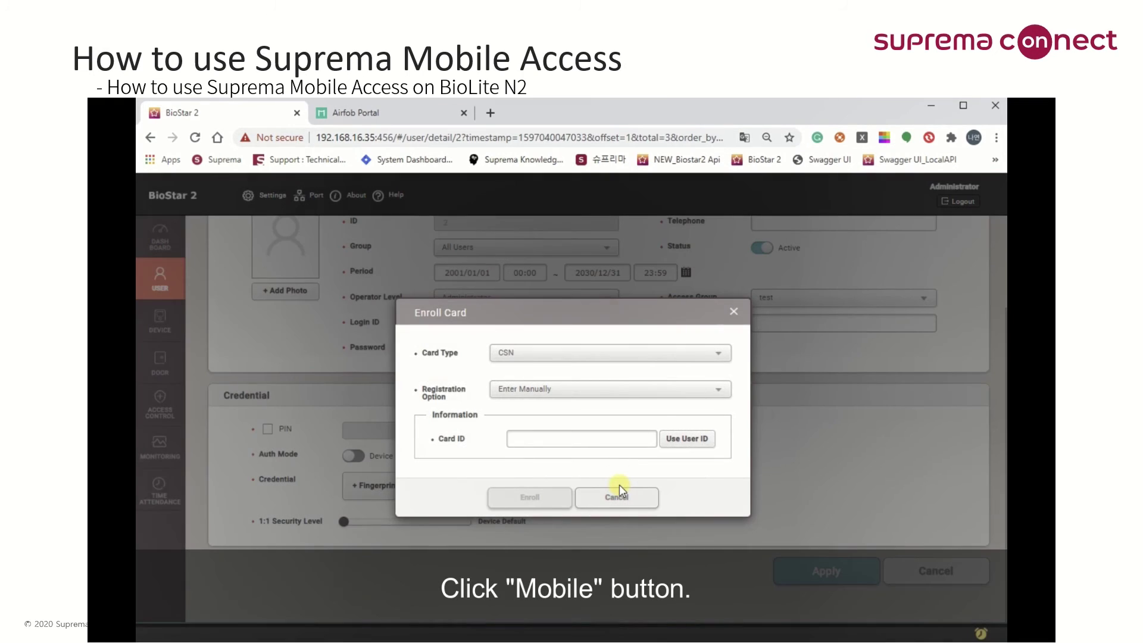
left_click(635, 388)
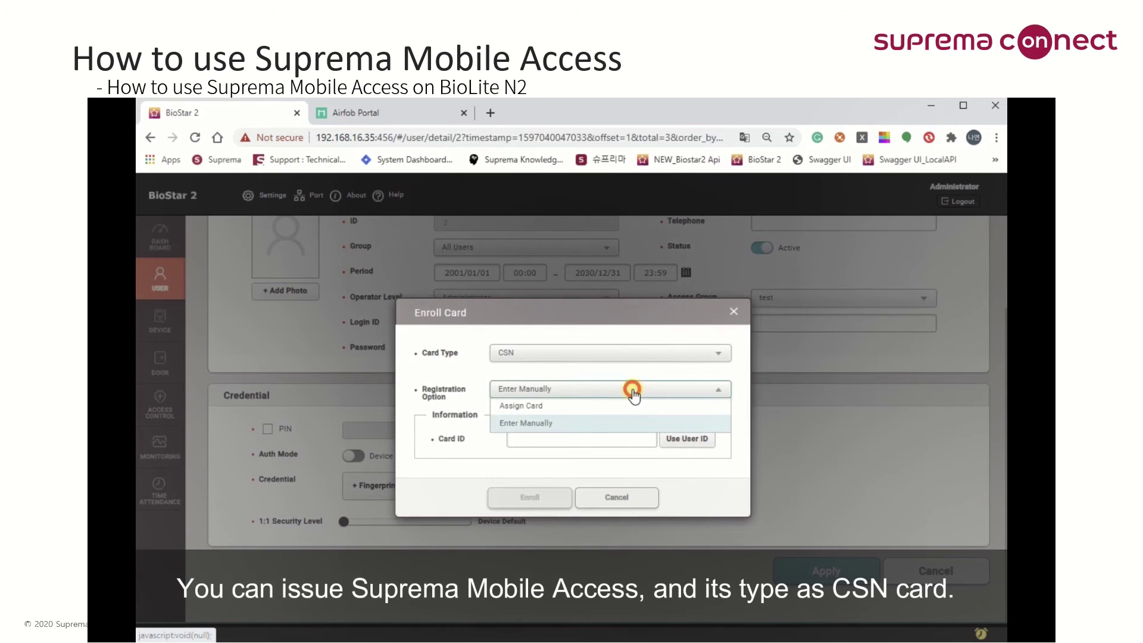
left_click(583, 353)
left_click(566, 369)
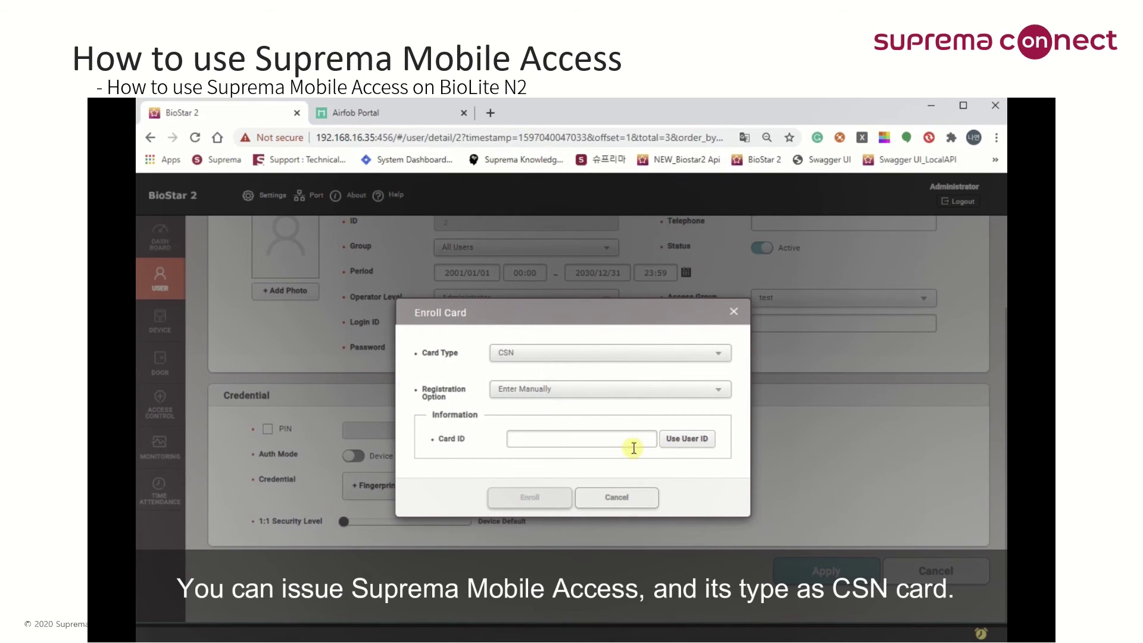
left_click(688, 440)
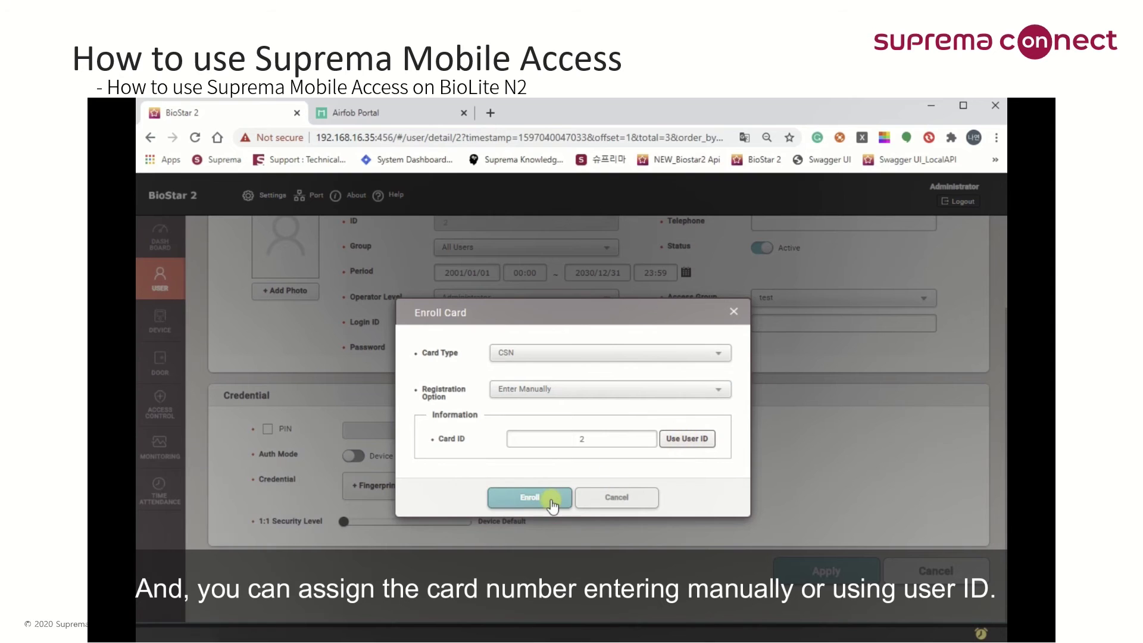
left_click(530, 498)
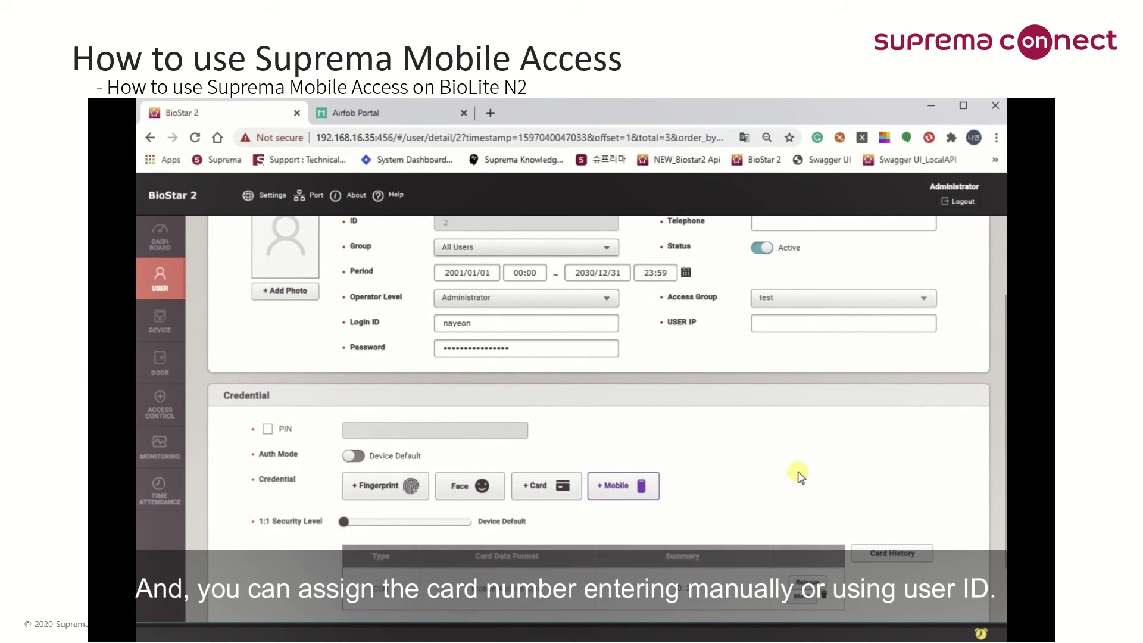
scroll(818, 518, "down", 2)
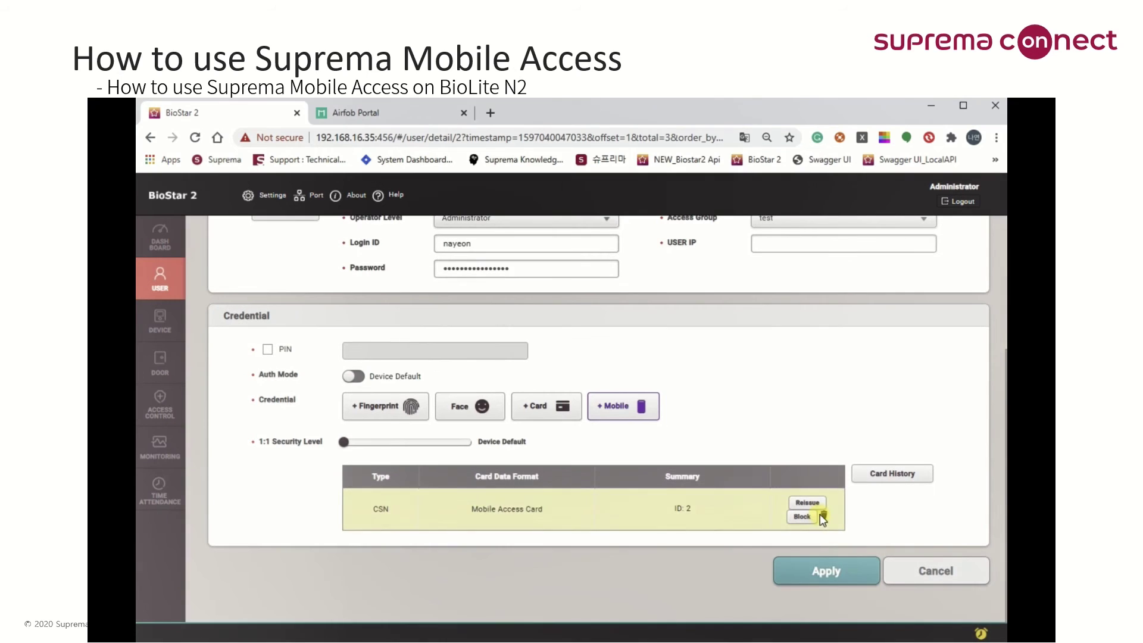
left_click(827, 571)
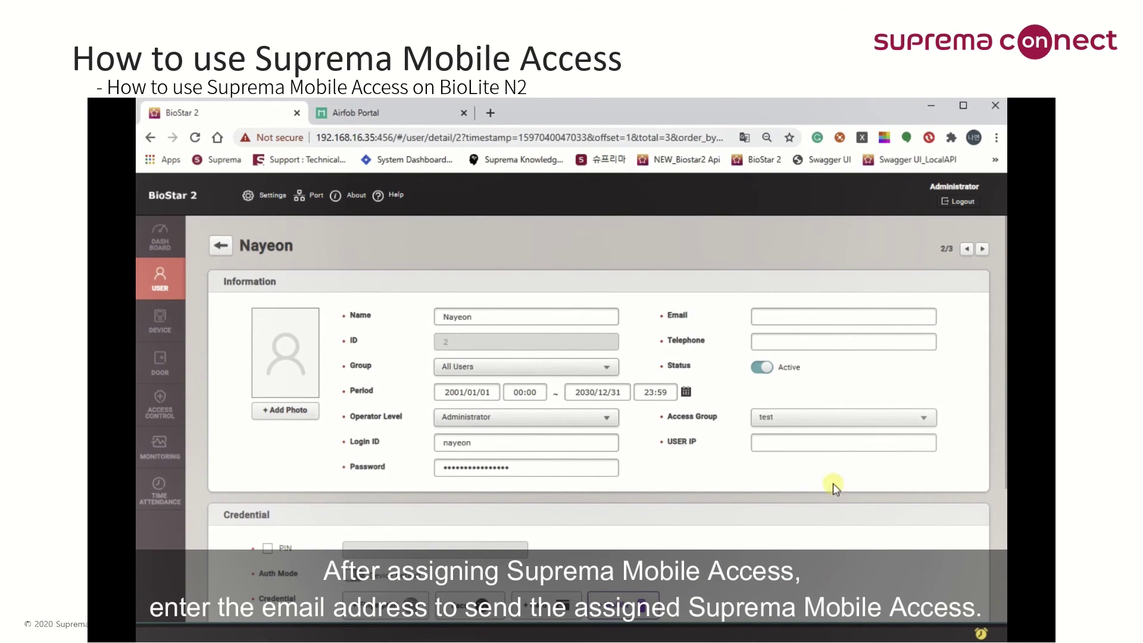
scroll(833, 486, "down", 5)
left_click(838, 574)
left_click(773, 315)
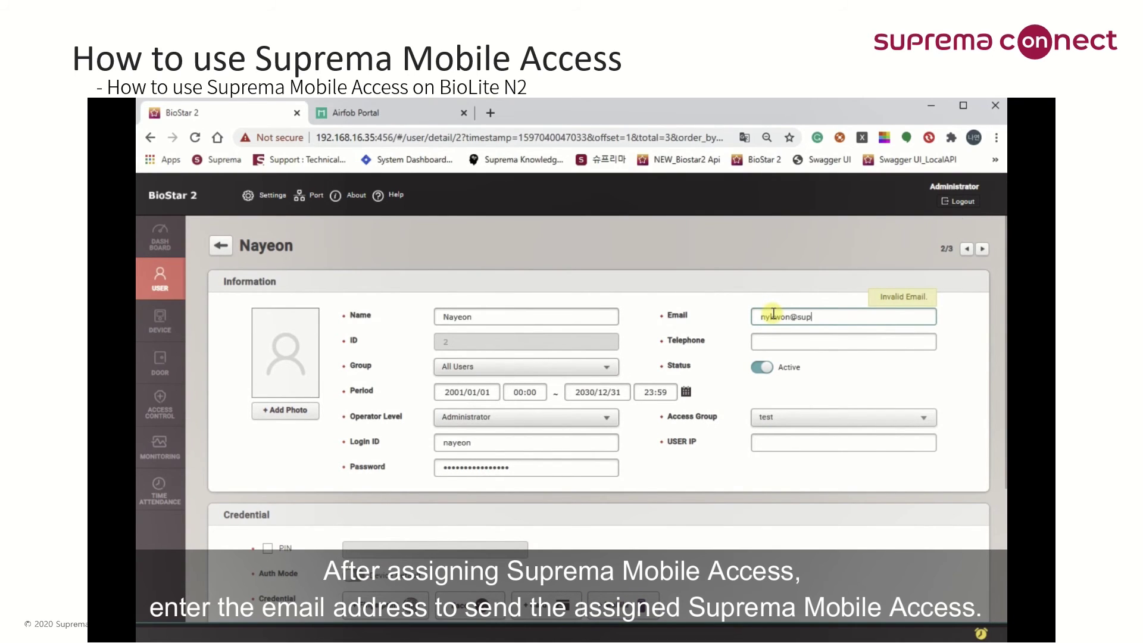
type(".co.kr")
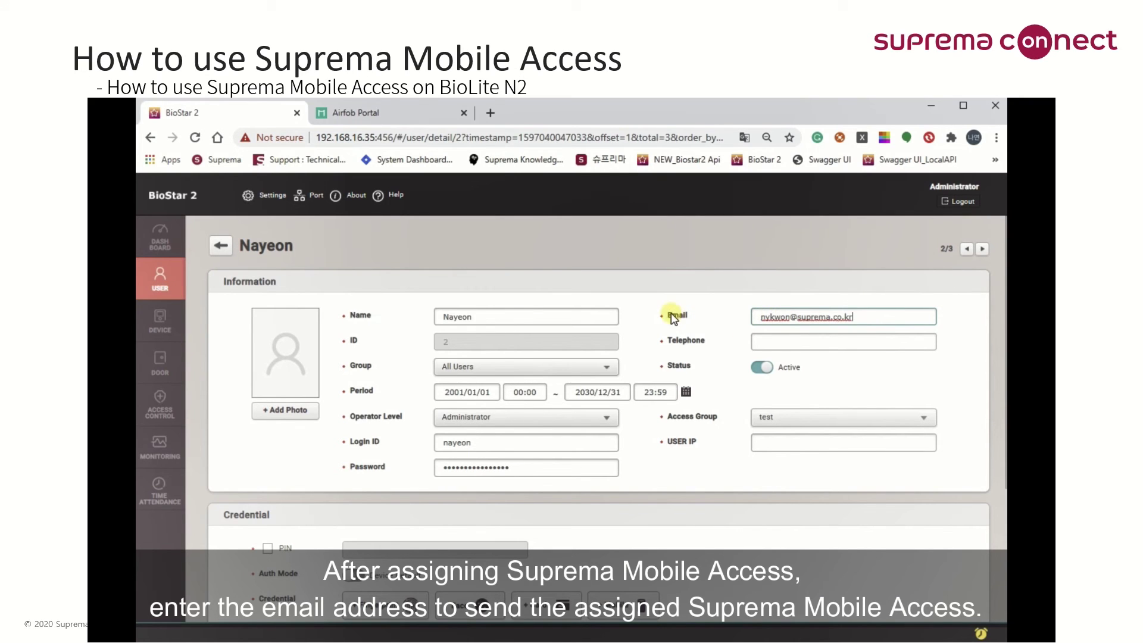
scroll(865, 389, "down", 3)
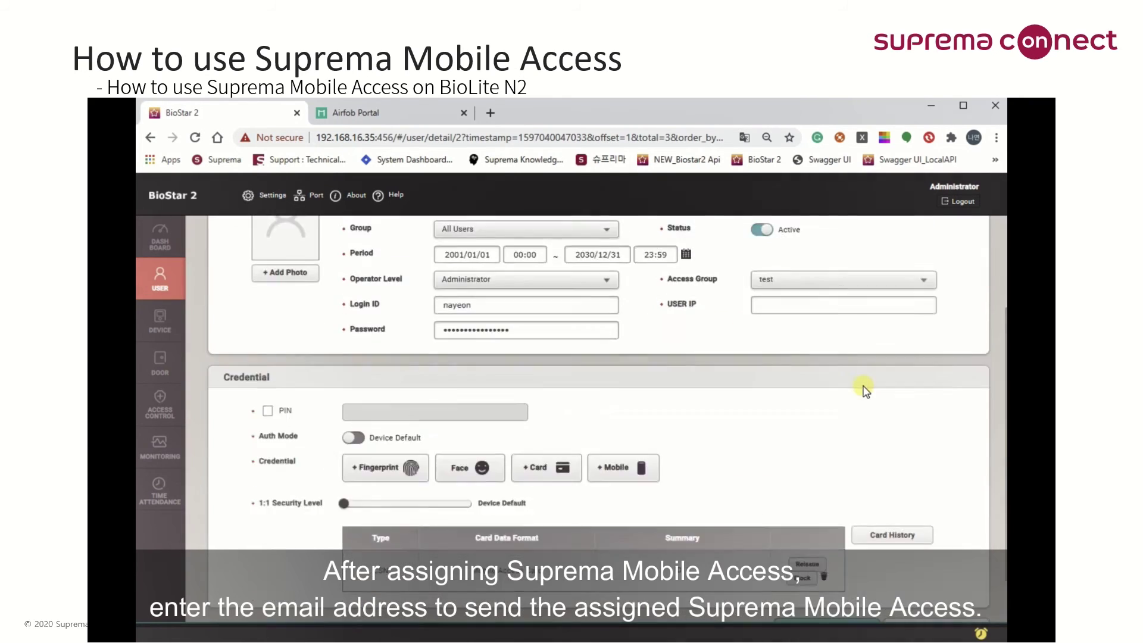
left_click(867, 567)
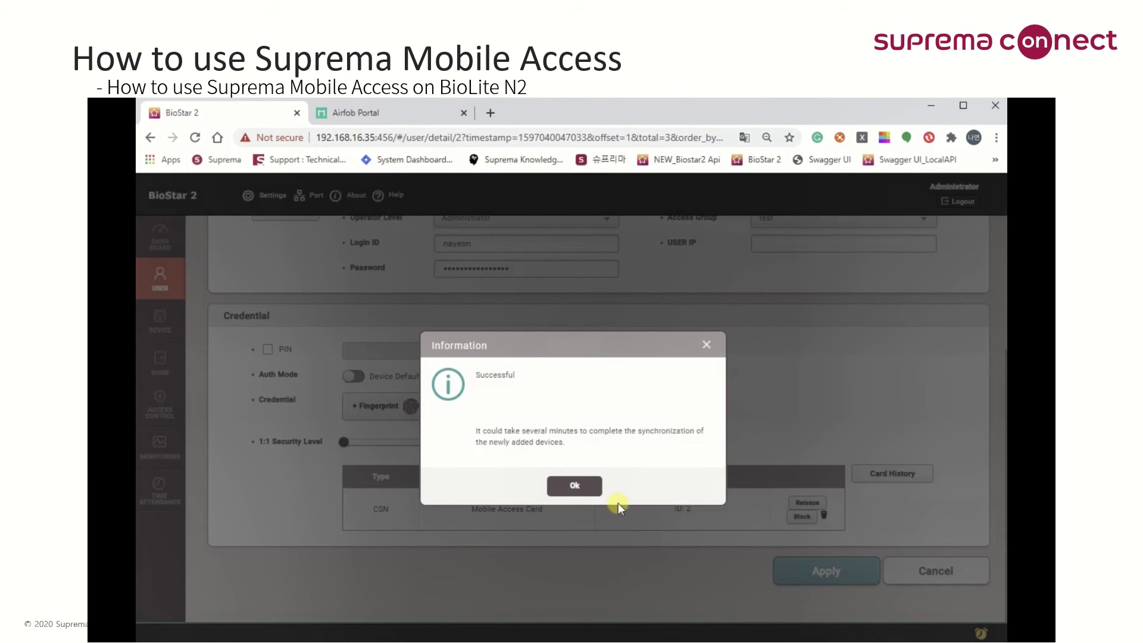
left_click(595, 486)
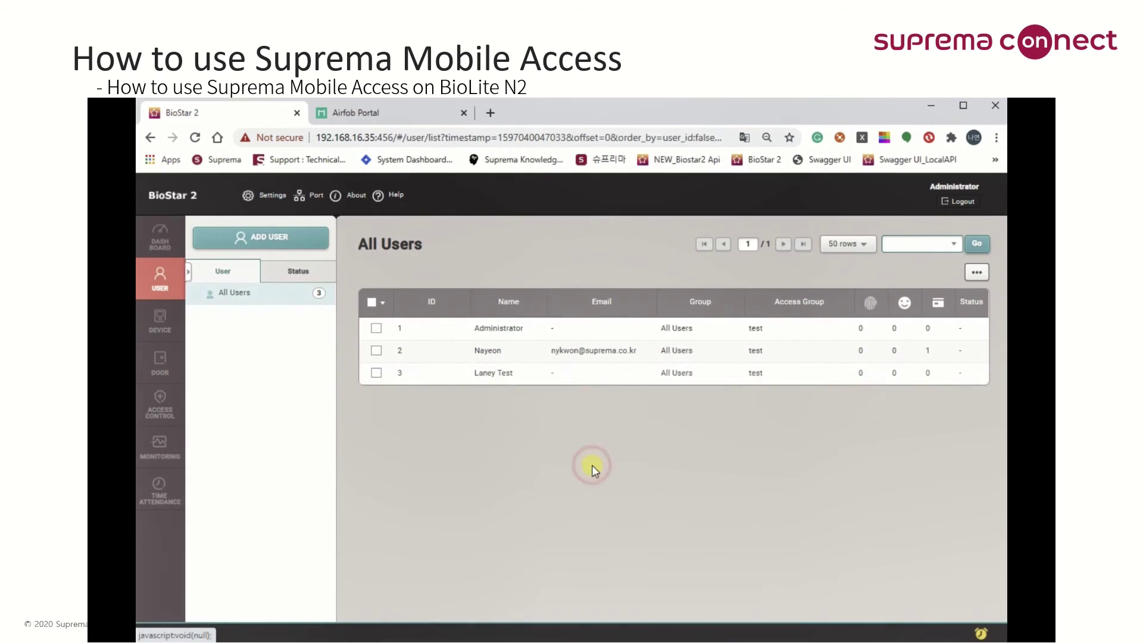
left_click(593, 464)
Step: Reload the Airfob Portal user list until card ID 2 shows Activated
left_click(372, 113)
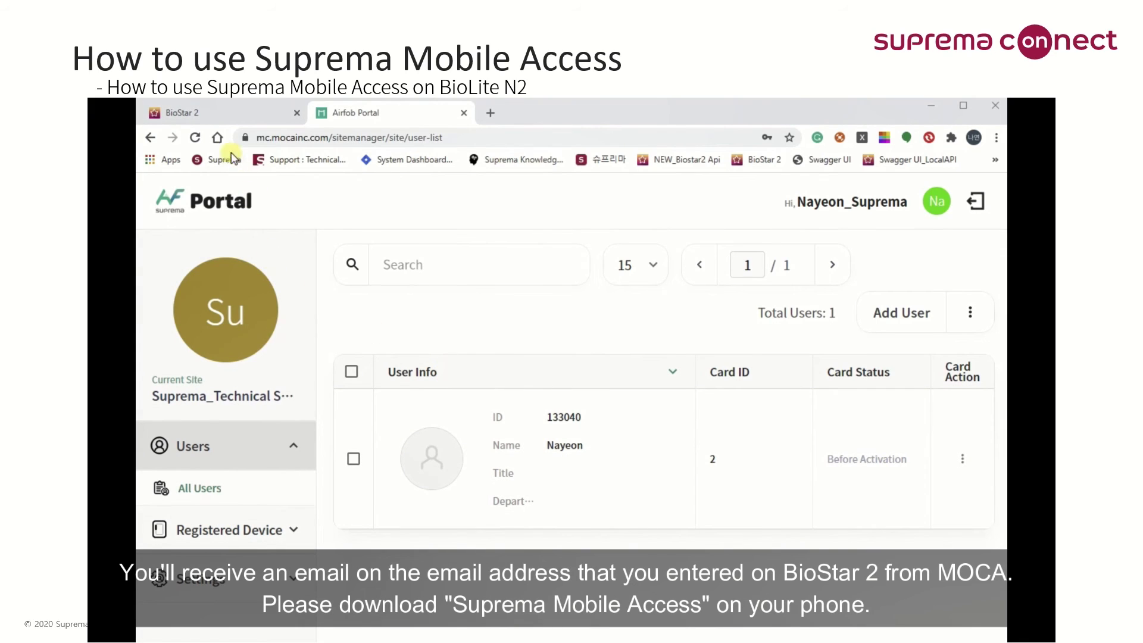
left_click(197, 139)
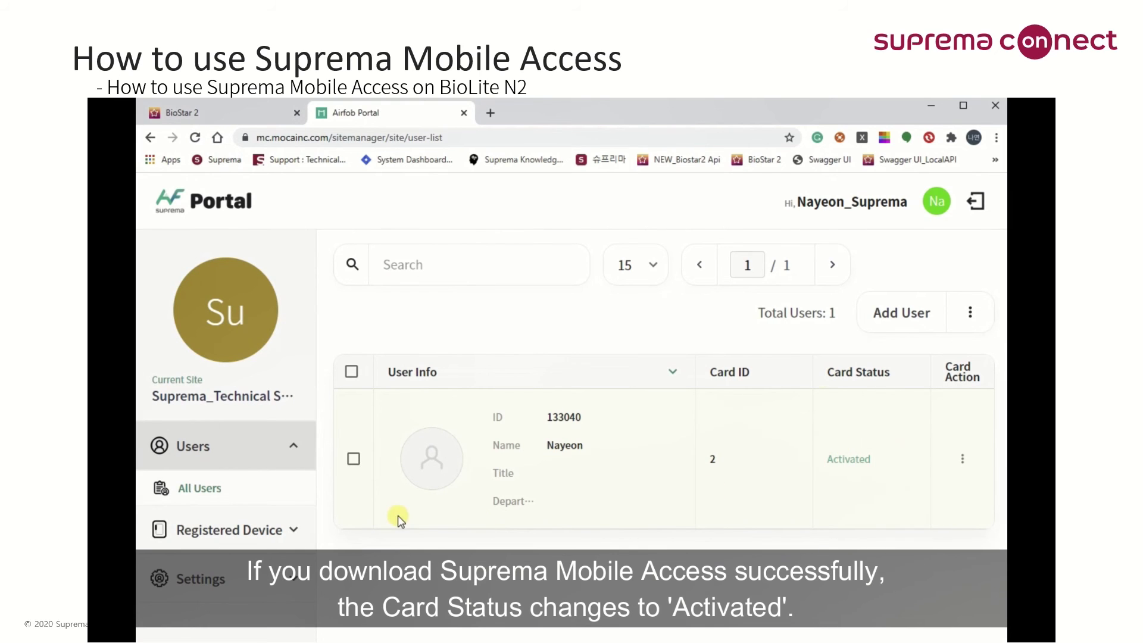
Step: Return to BioStar 2 and show the Monitoring Real-time Log of access events
left_click(222, 117)
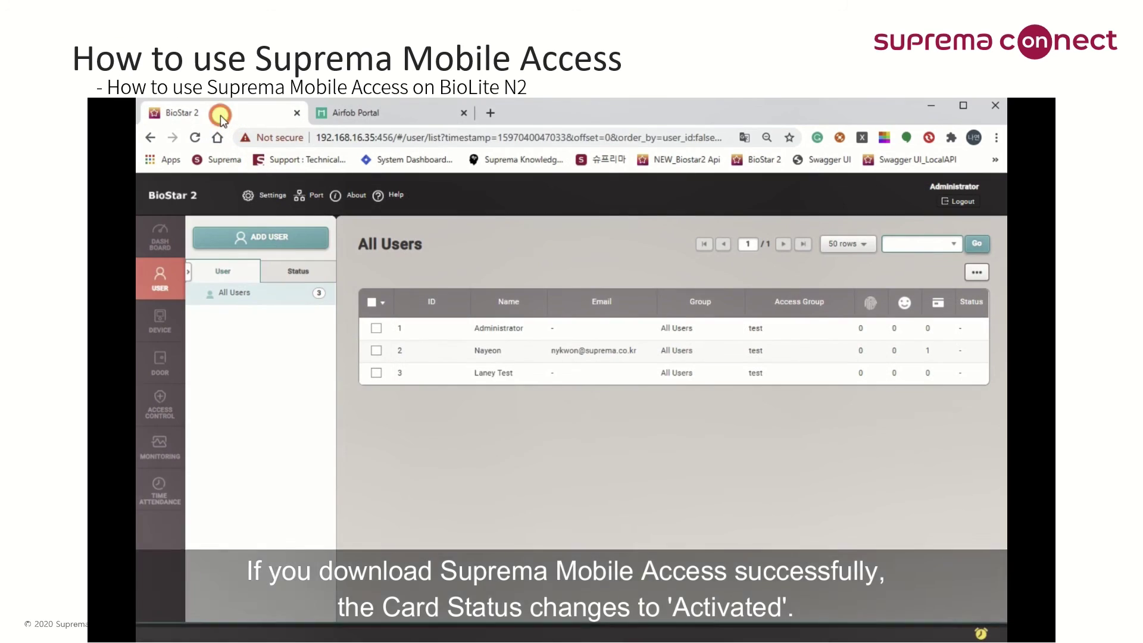
left_click(160, 452)
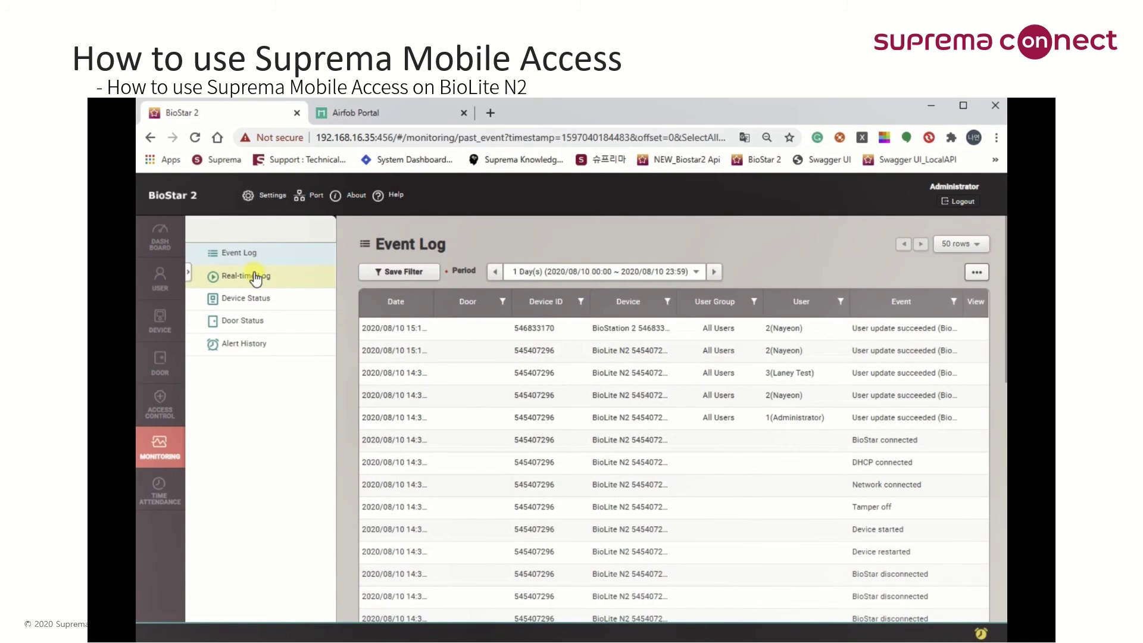
left_click(255, 276)
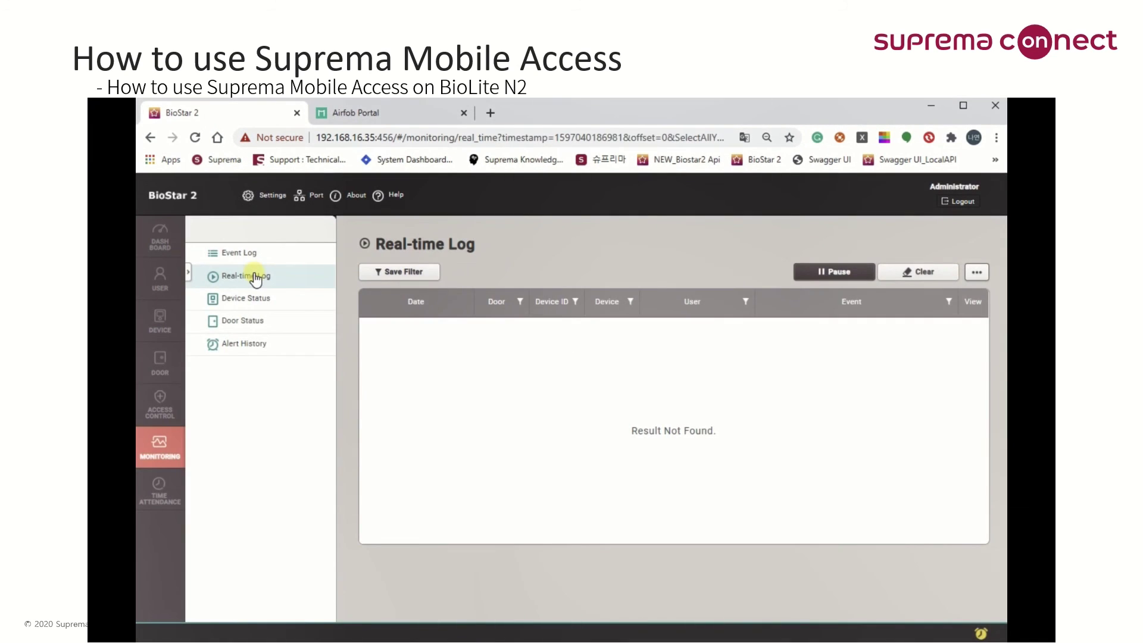